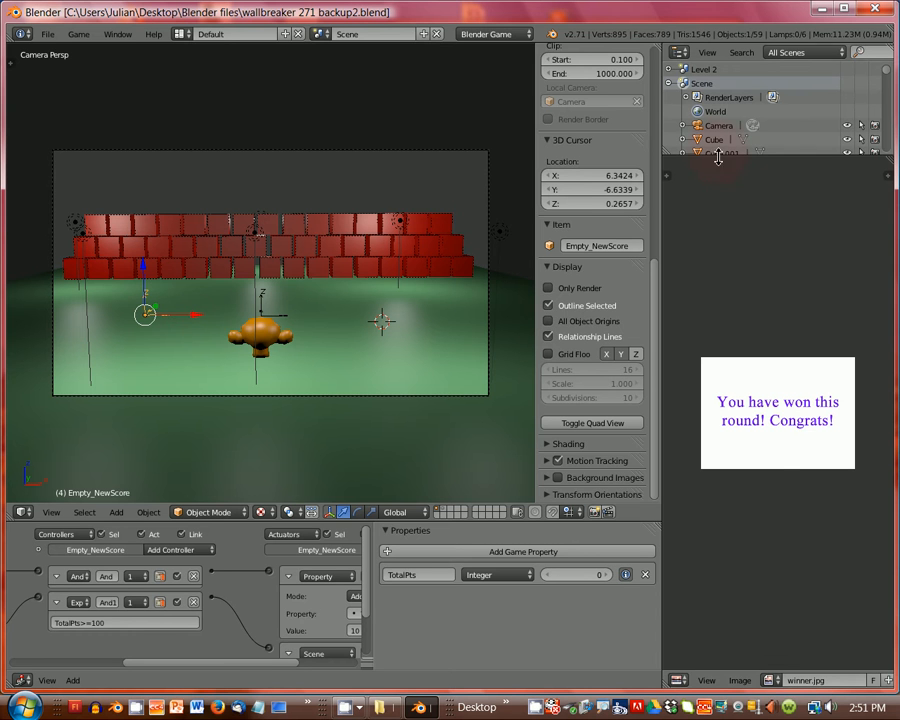
Change the image editor area showing winner.jpg to the Properties editor and display the scene's render settings
click(679, 681)
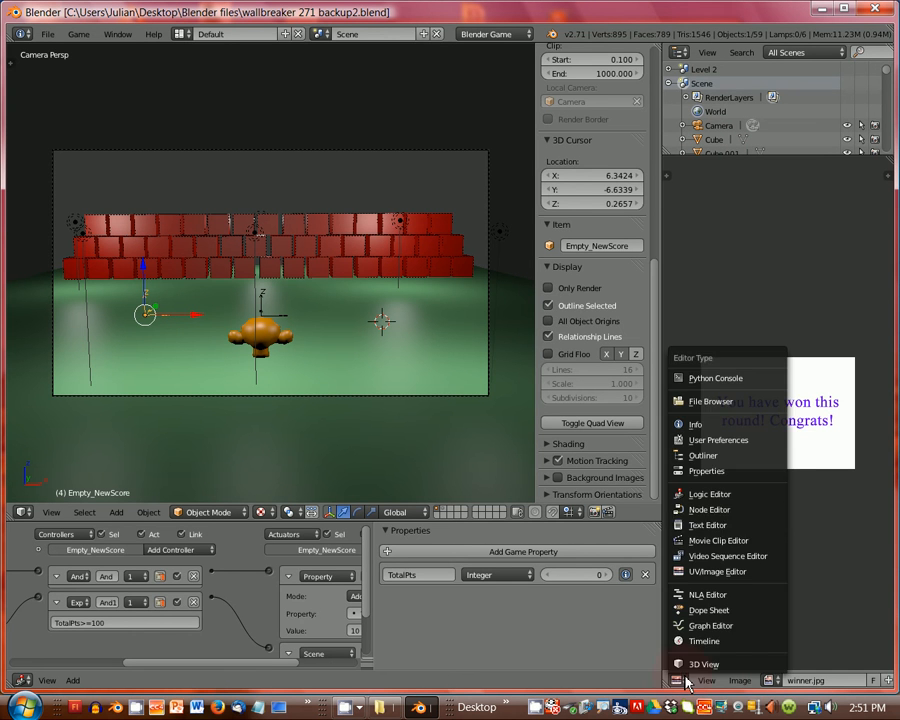
click(706, 472)
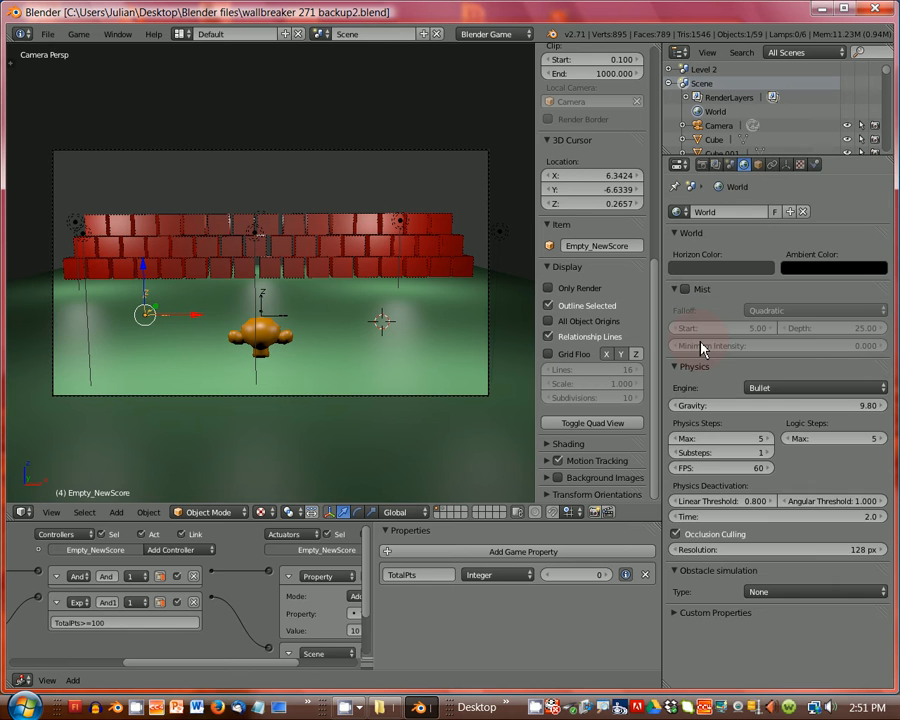
click(703, 165)
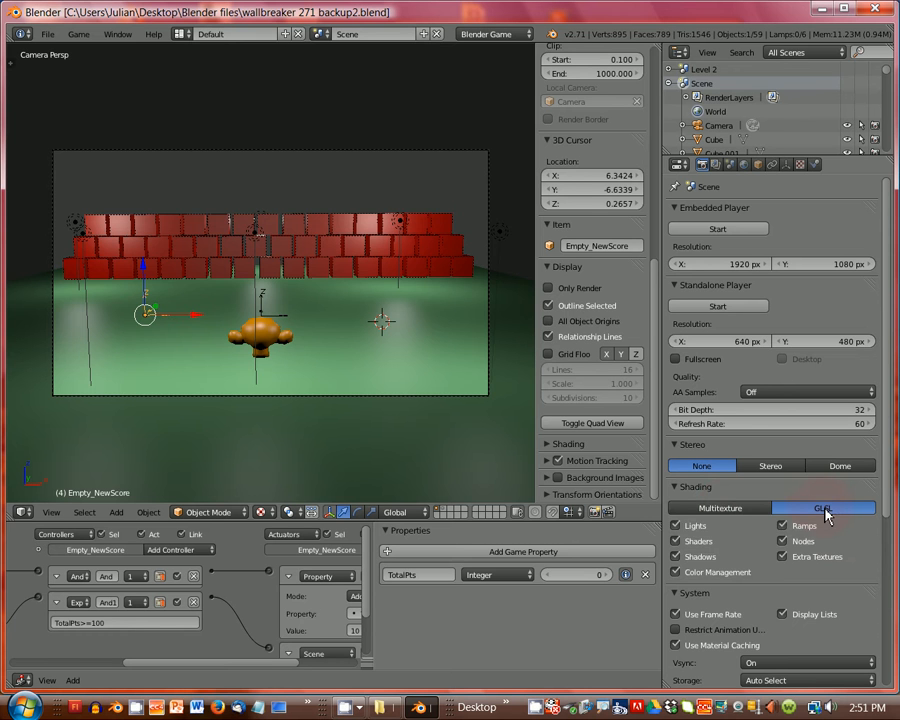
Try Multitexture game shading, return to GLSL, and choose Texture for the viewport shading
click(731, 509)
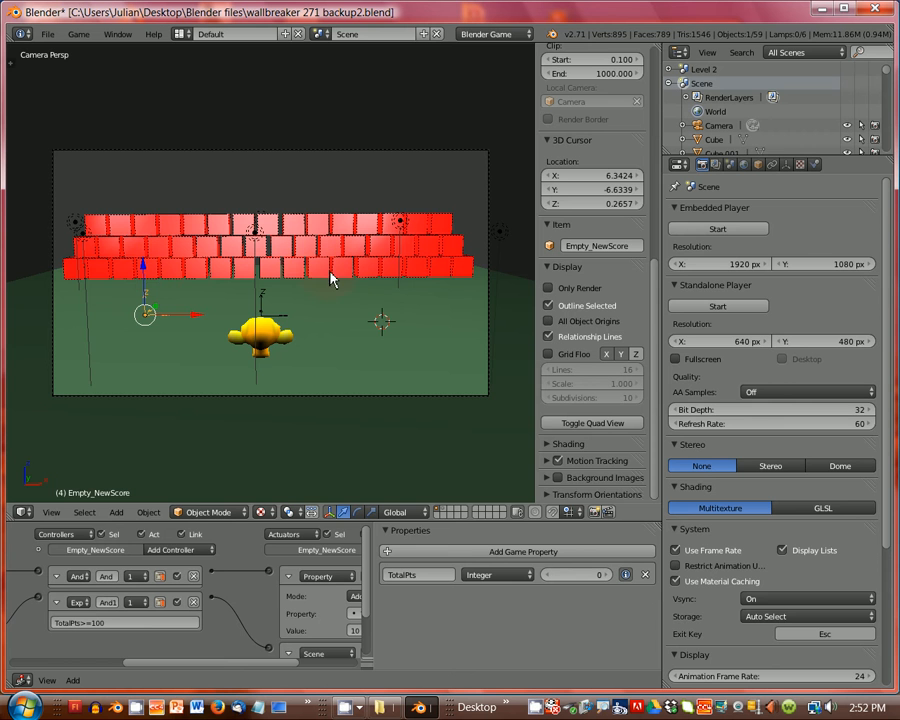
click(822, 509)
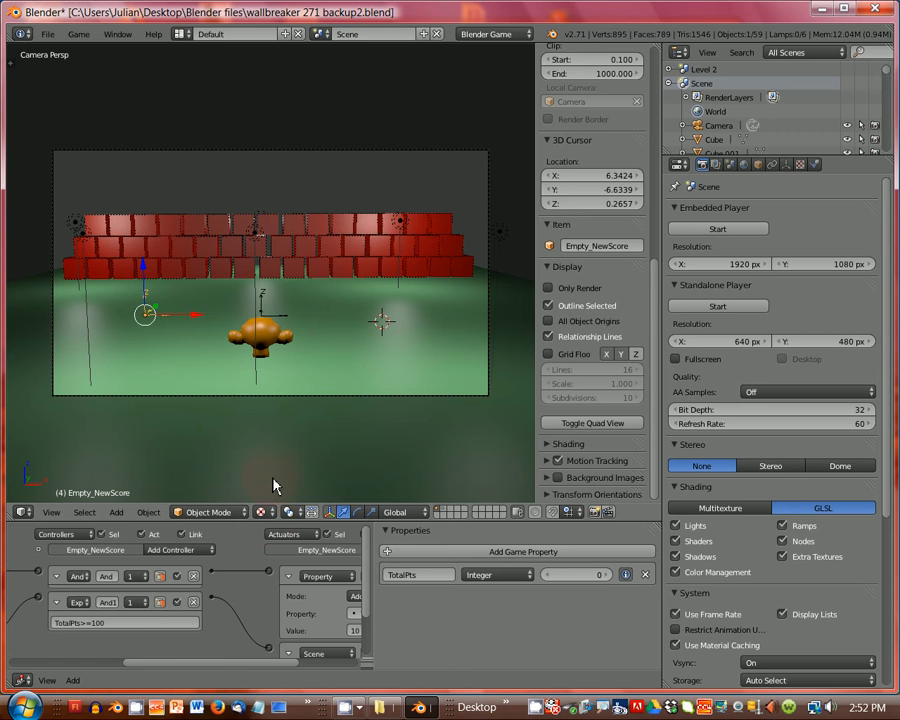
click(266, 513)
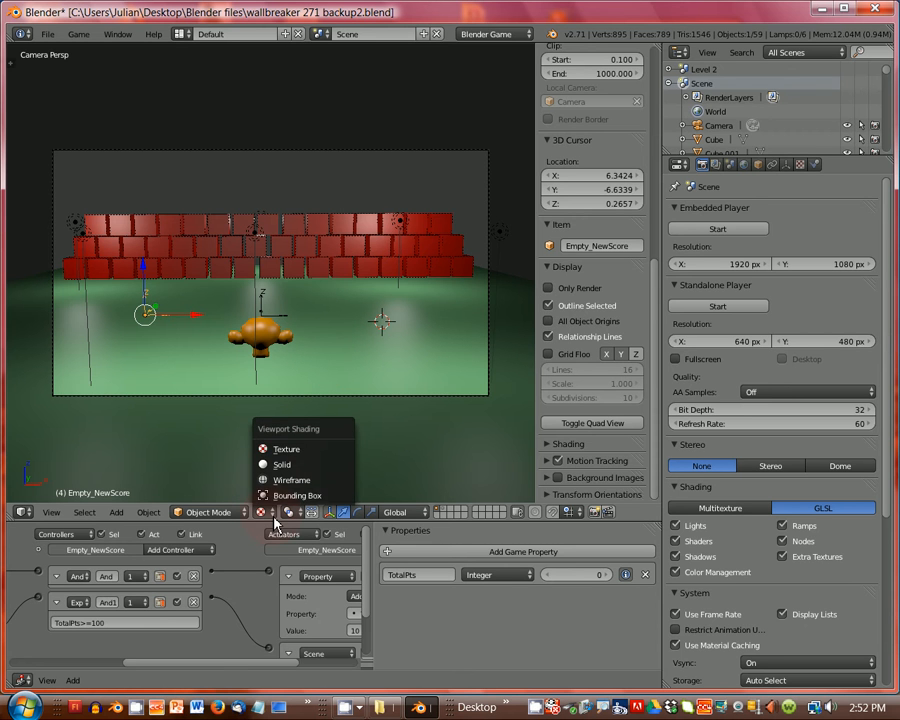
click(285, 453)
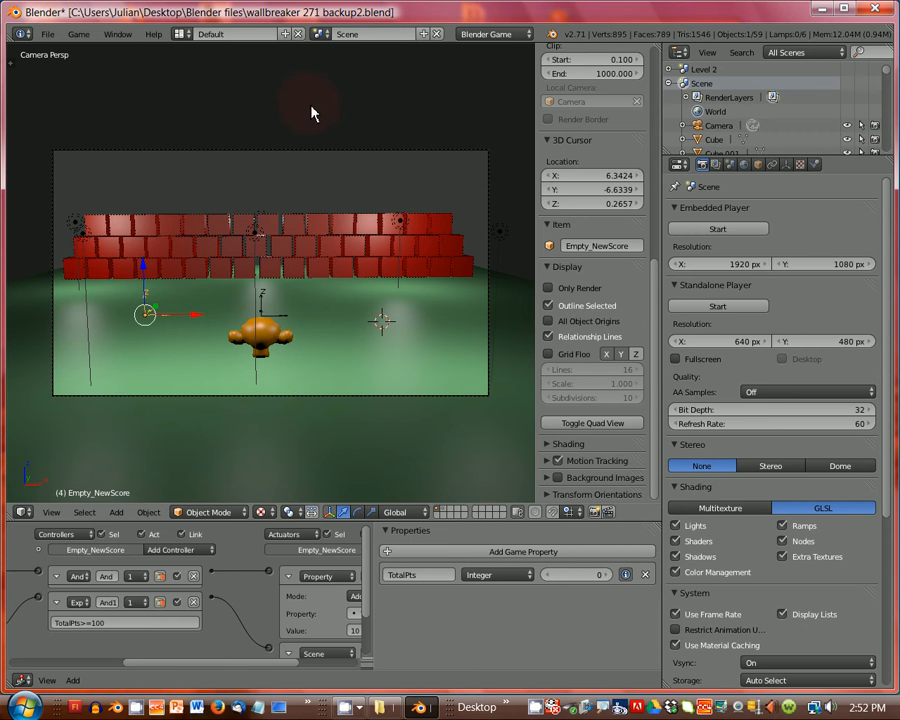
Create a full copy of the current scene and name it Winner
click(424, 34)
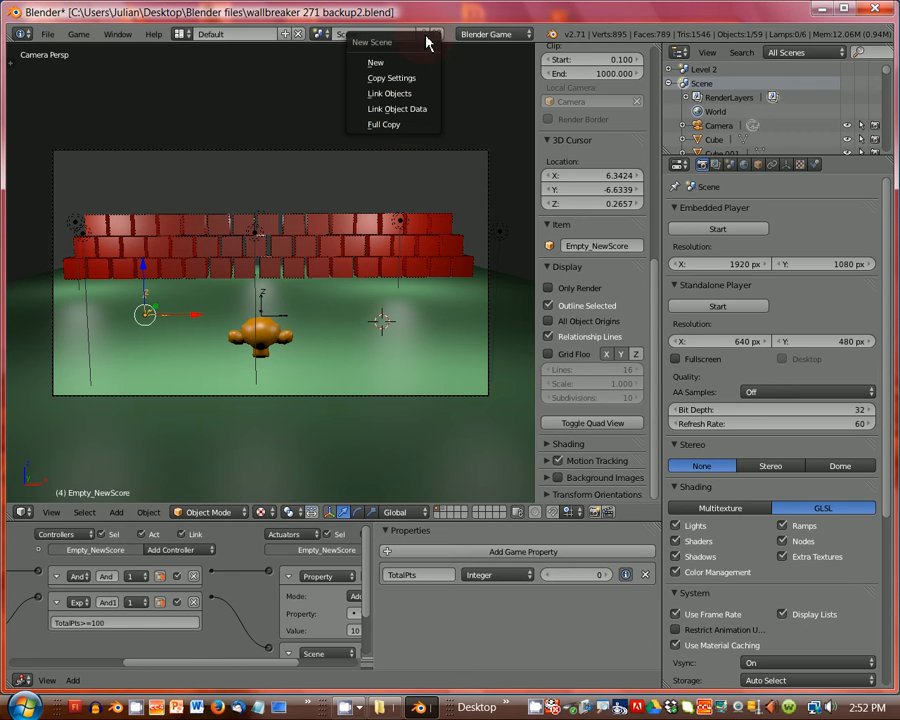
click(396, 125)
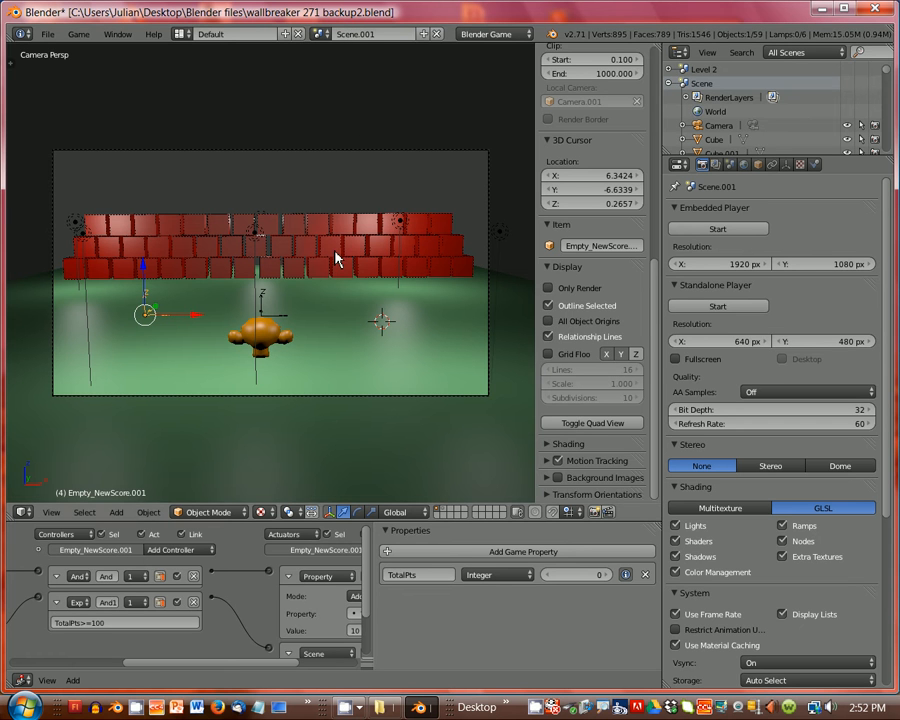
click(380, 35)
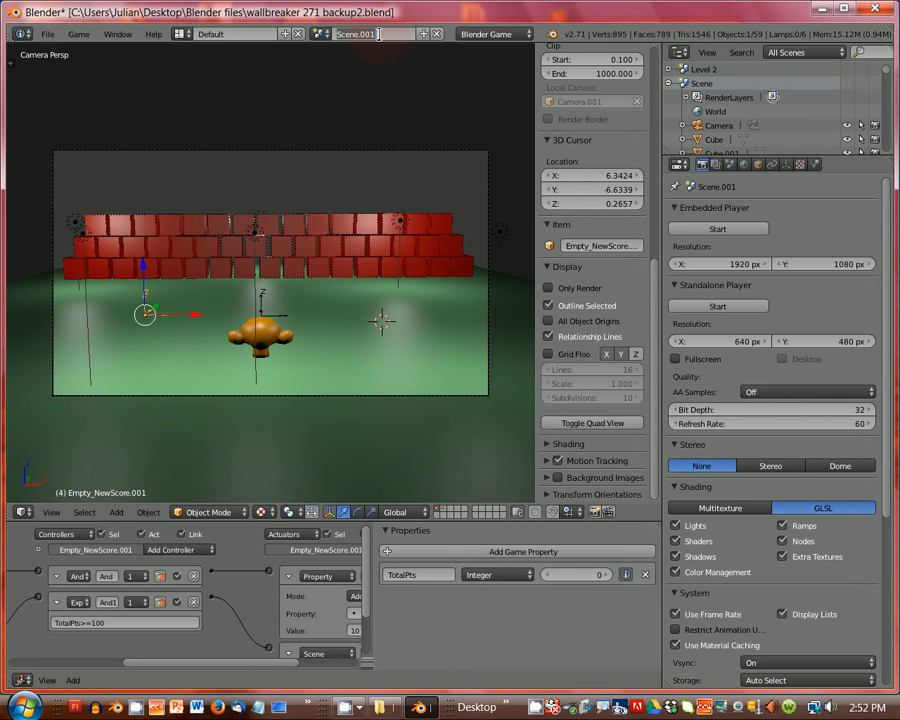
text(Winner)
key(Return)
Delete the ten leftmost bricks of the wall: three from the upper row, four from the middle and three from the lower
right_click(101, 228)
shift+right_click(125, 228)
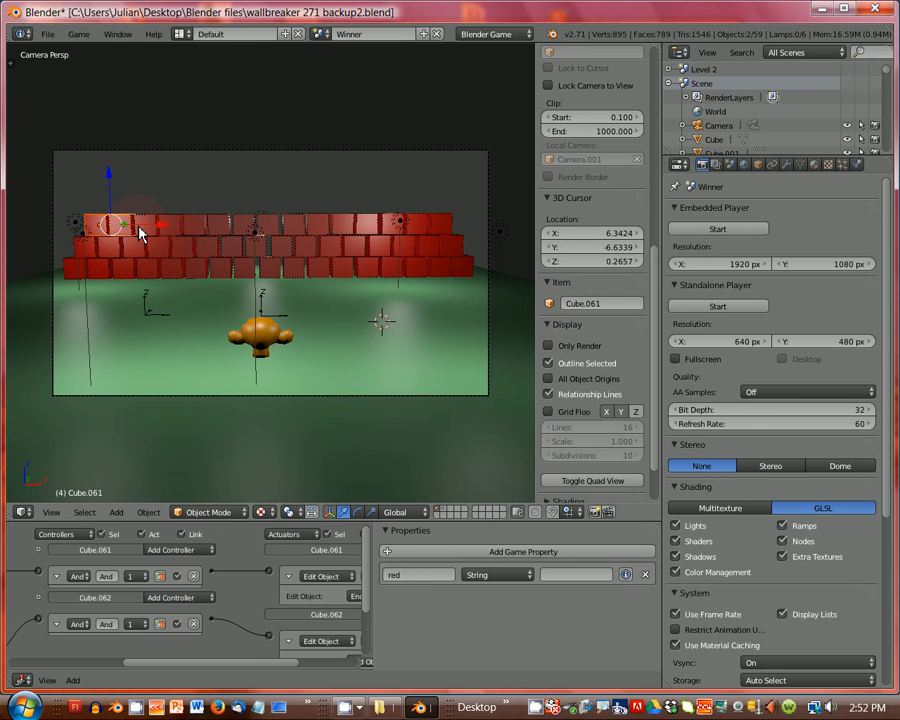
shift+right_click(139, 227)
shift+right_click(142, 245)
shift+right_click(125, 240)
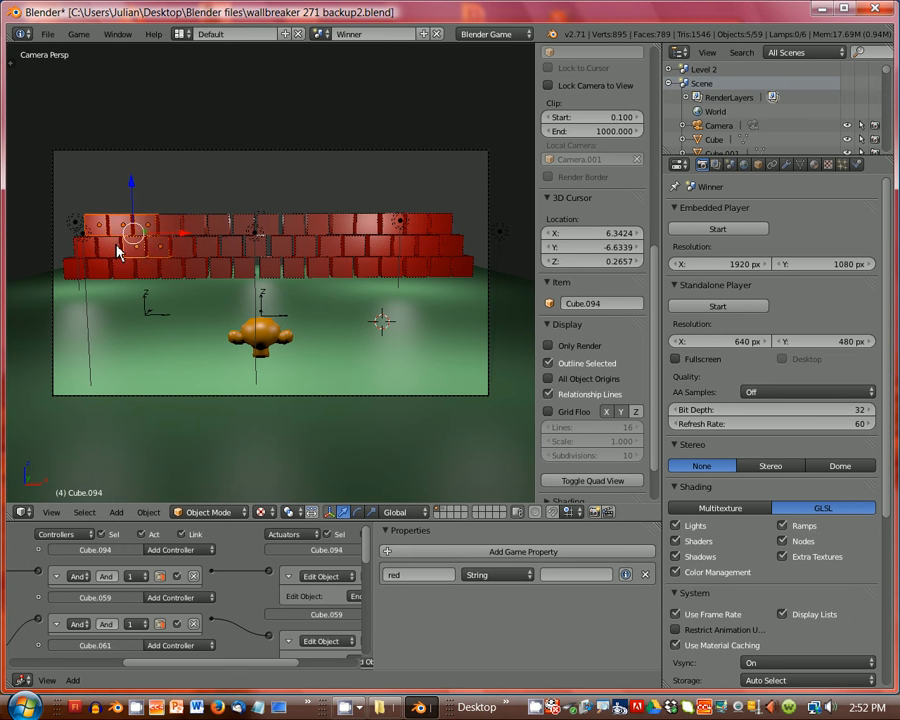
shift+right_click(100, 251)
shift+right_click(96, 251)
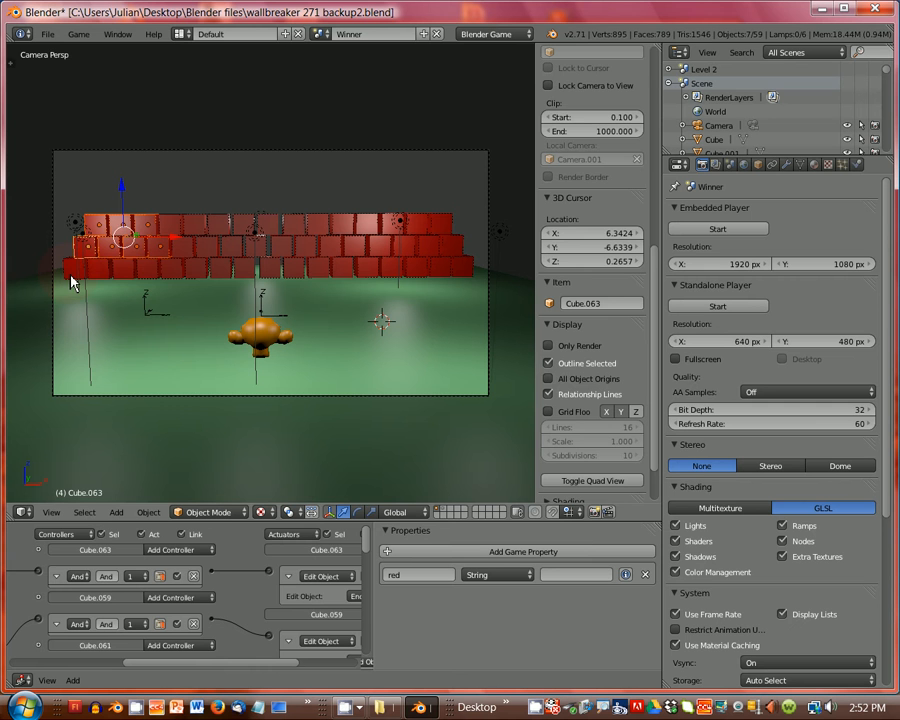
shift+right_click(96, 275)
shift+right_click(122, 279)
shift+right_click(127, 279)
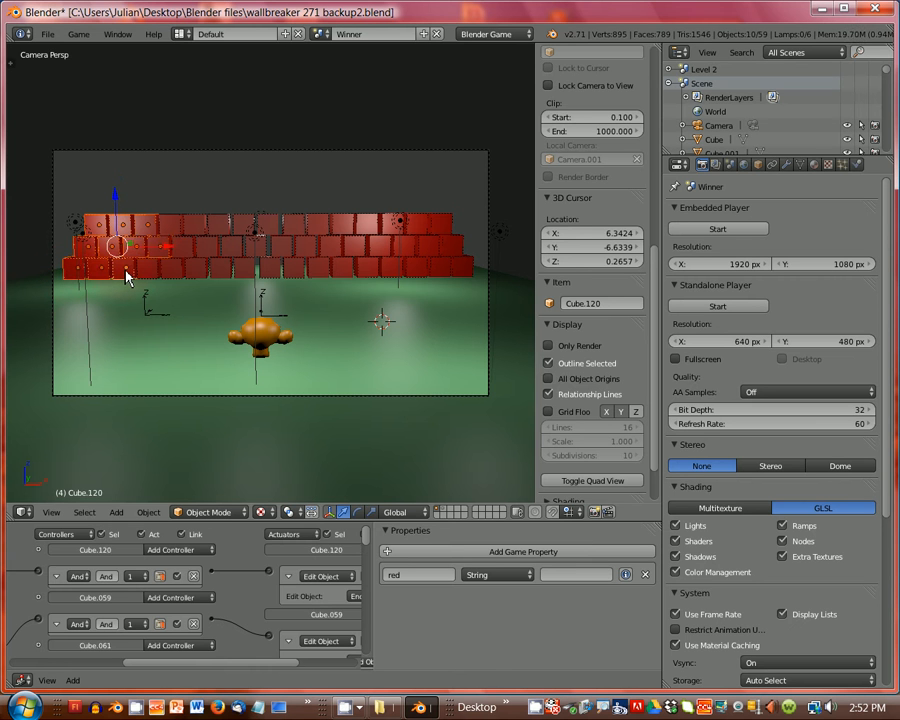
key(x)
click(118, 268)
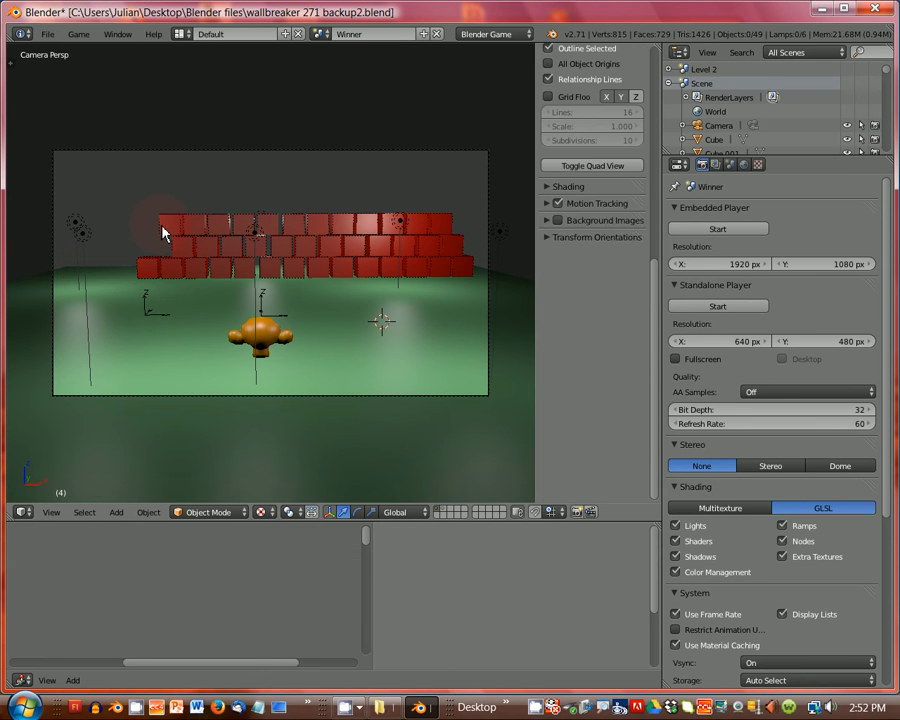
Delete the next eleven bricks at the wall's left end: three upper, three middle and five lower
right_click(166, 231)
shift+right_click(173, 269)
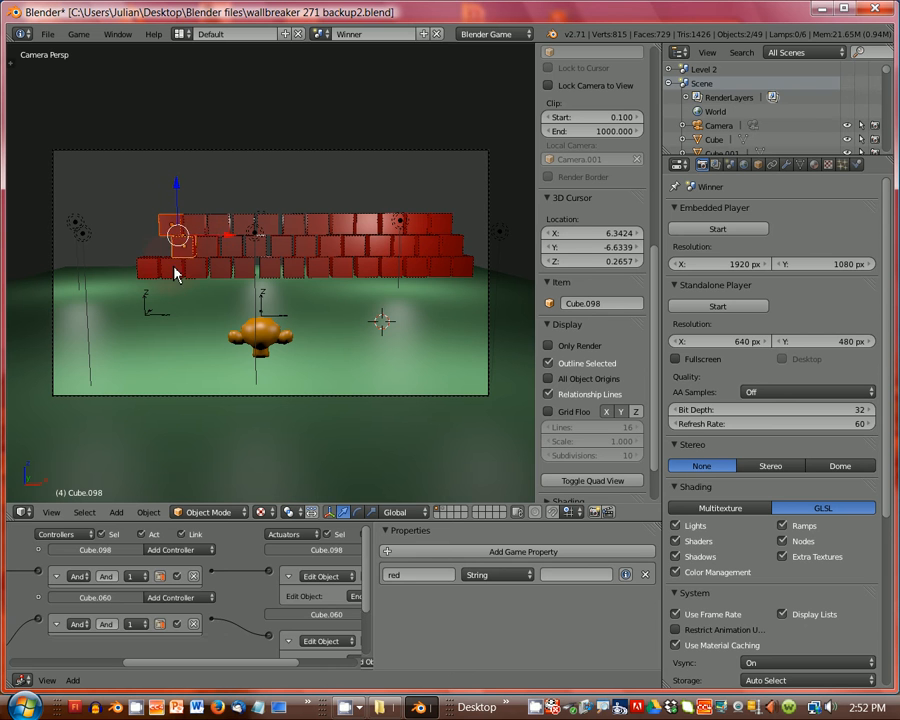
shift+right_click(155, 271)
shift+right_click(203, 271)
shift+right_click(205, 255)
shift+right_click(204, 249)
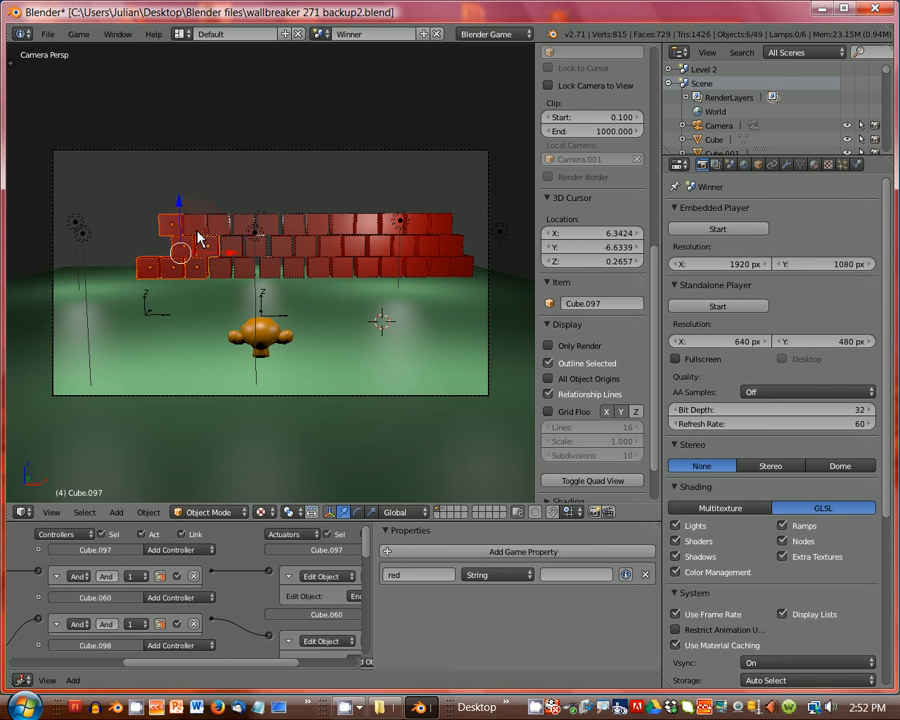
shift+right_click(197, 230)
shift+right_click(214, 231)
shift+right_click(228, 252)
shift+right_click(237, 272)
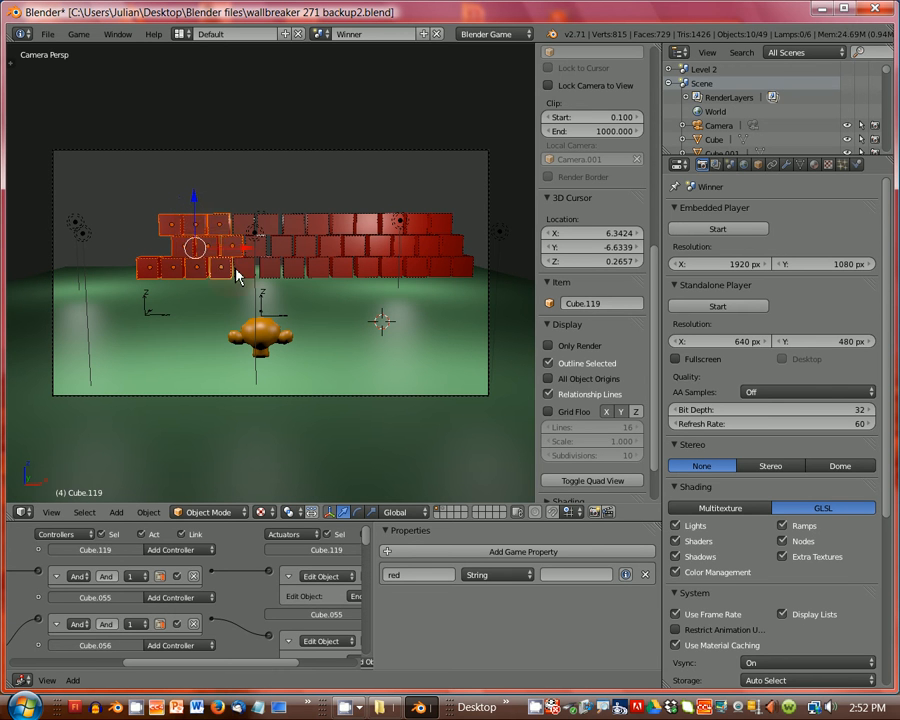
shift+right_click(209, 276)
key(x)
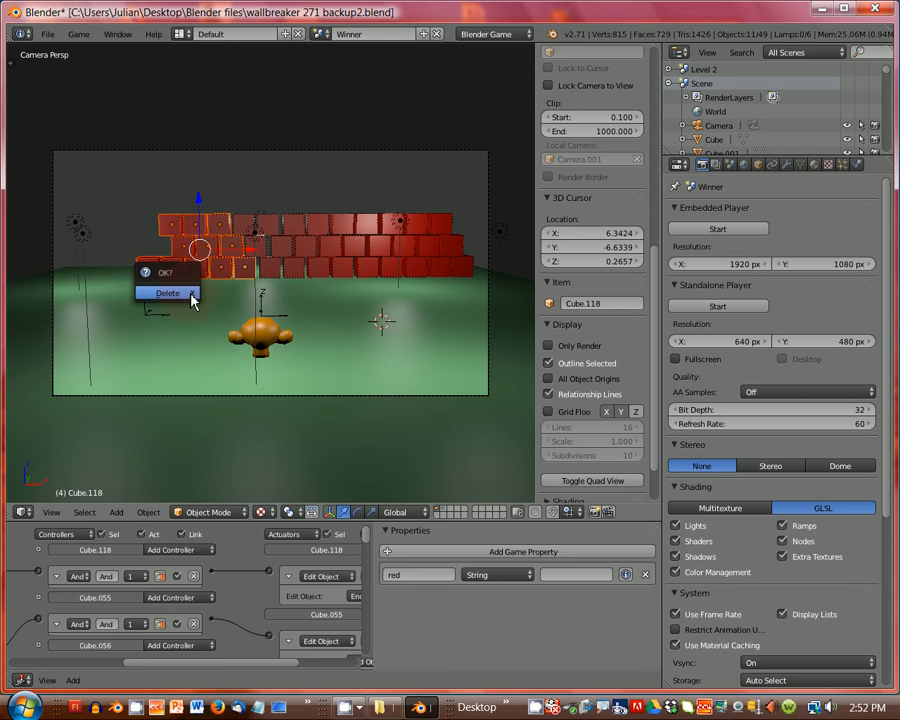
click(190, 296)
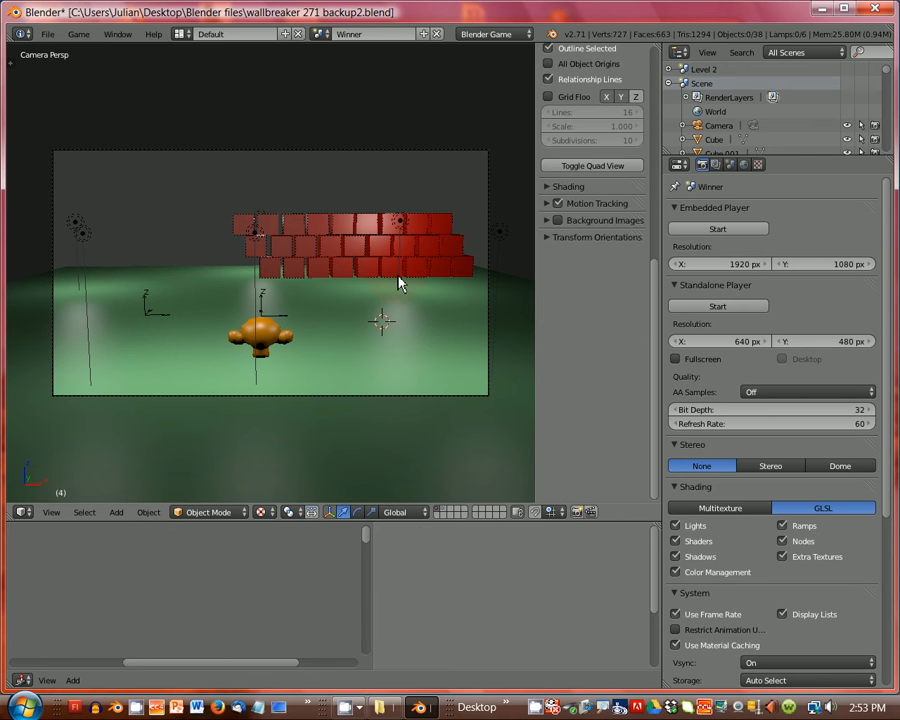
Delete the monkey player and the two empties, Empty_Shooter.001 and Empty_NewScore.001, from the Winner scene
right_click(266, 339)
key(x)
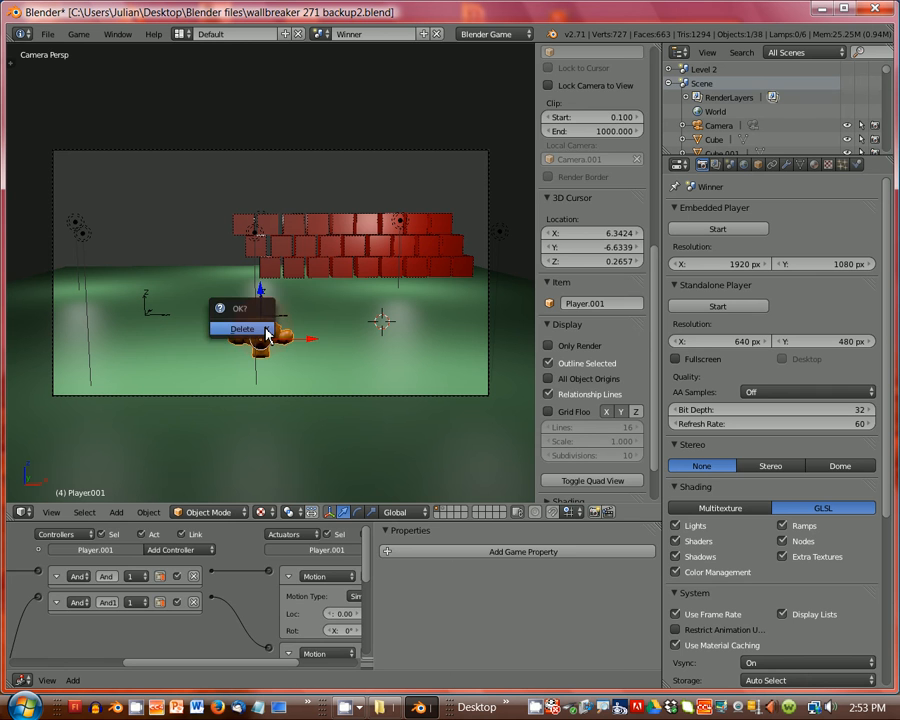
click(268, 332)
right_click(283, 324)
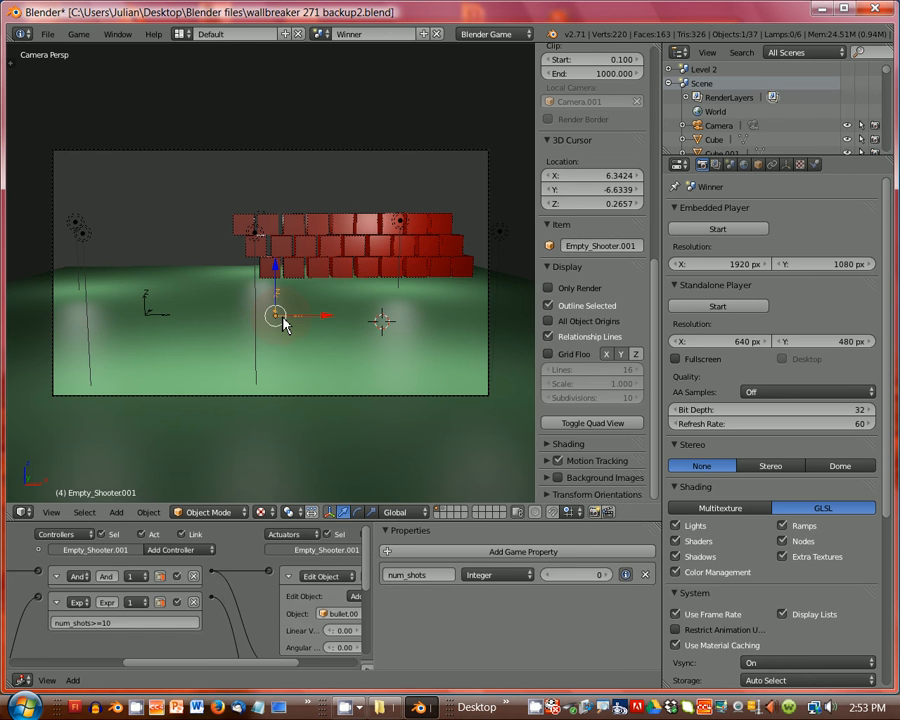
key(x)
click(283, 320)
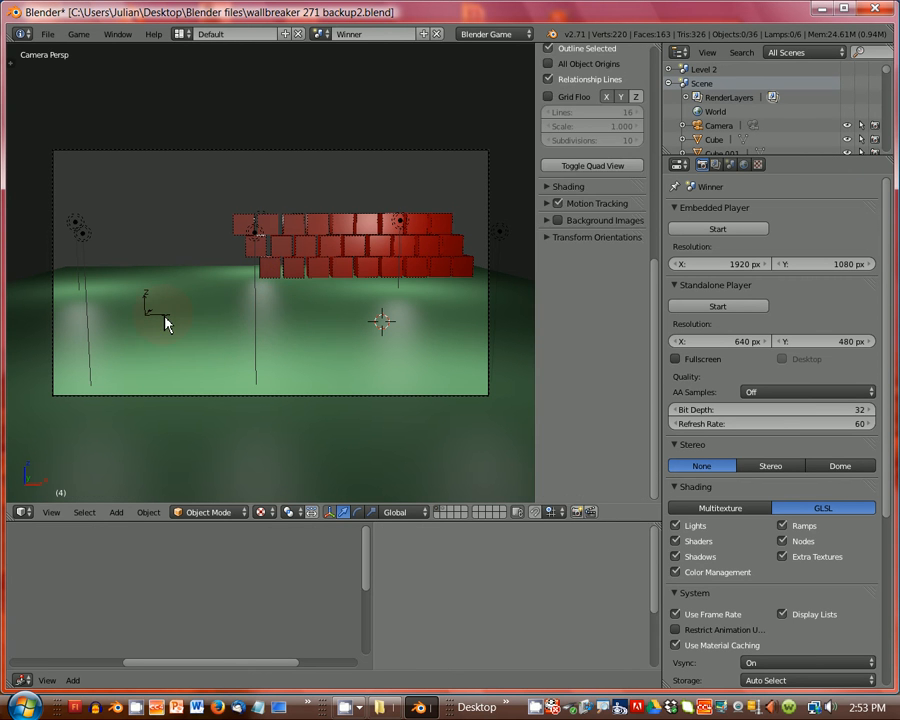
right_click(165, 322)
key(x)
click(164, 317)
Add a plane mesh and move it about 7.3 units along negative X to the centre of the camera view
click(117, 512)
mouse_move(170, 492)
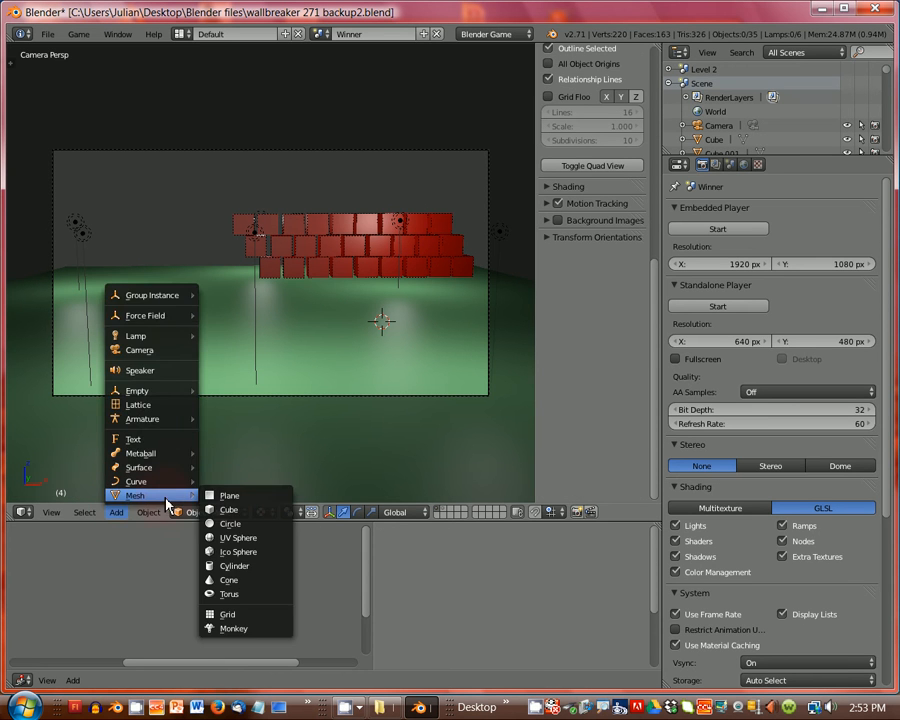
click(224, 491)
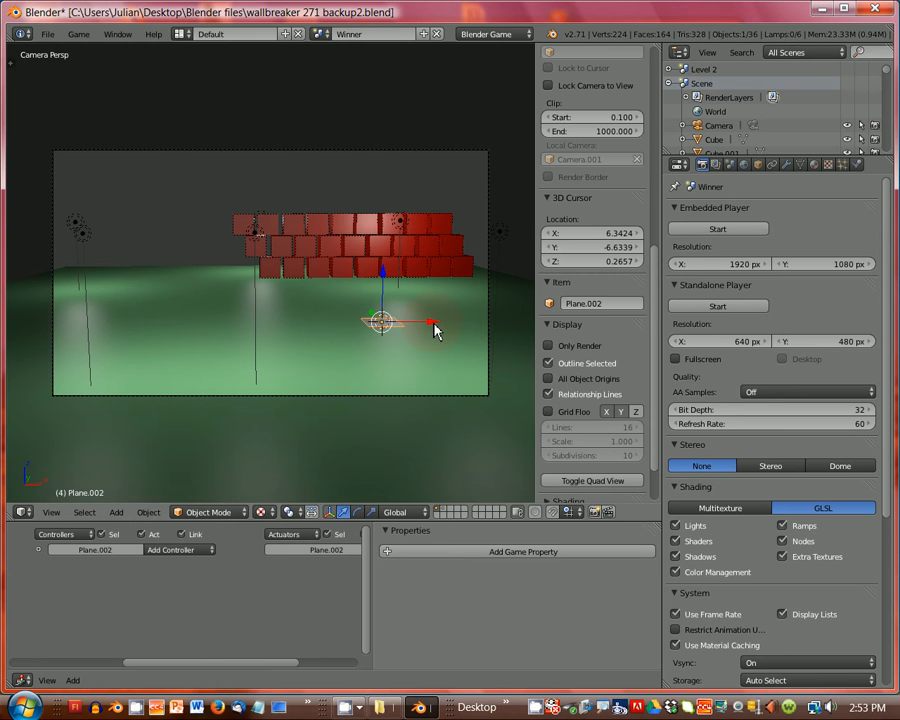
key(g)
key(x)
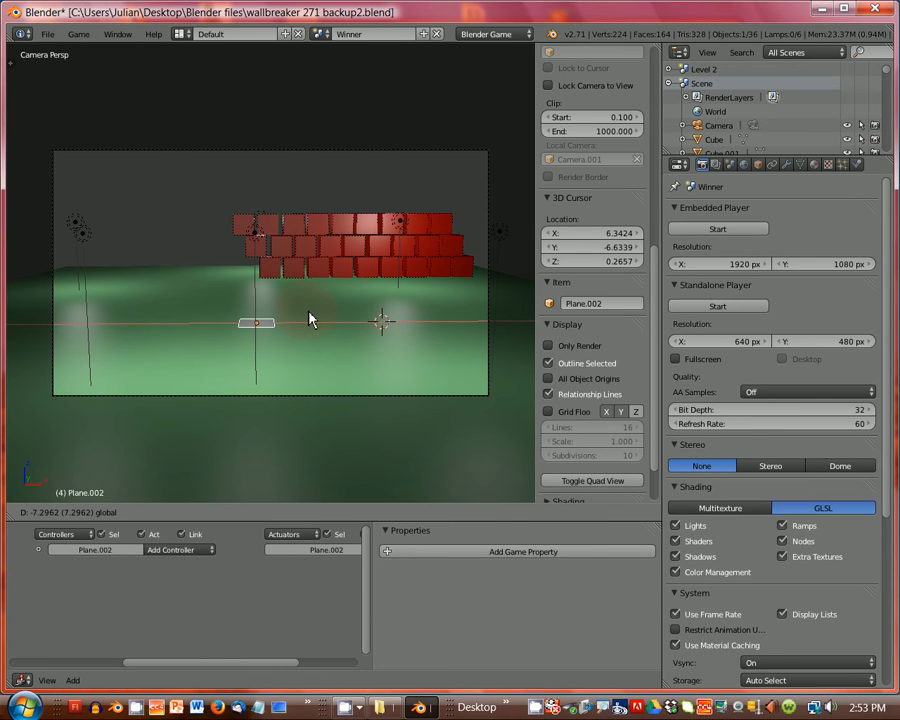
click(309, 319)
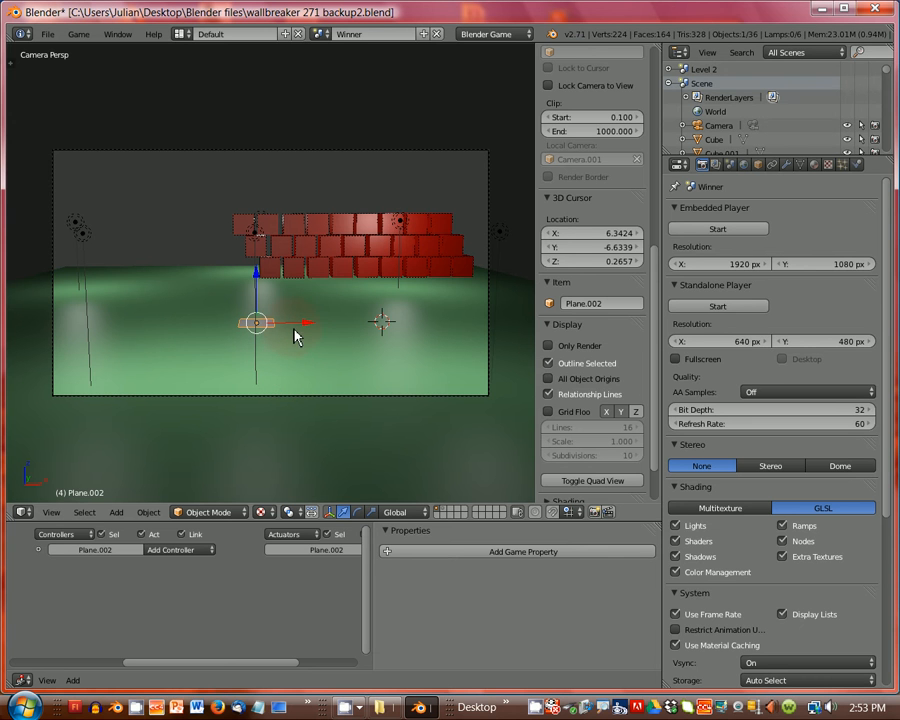
Rotate the plane about the X axis so it stands upright facing the camera, and raise it along Z
key(r)
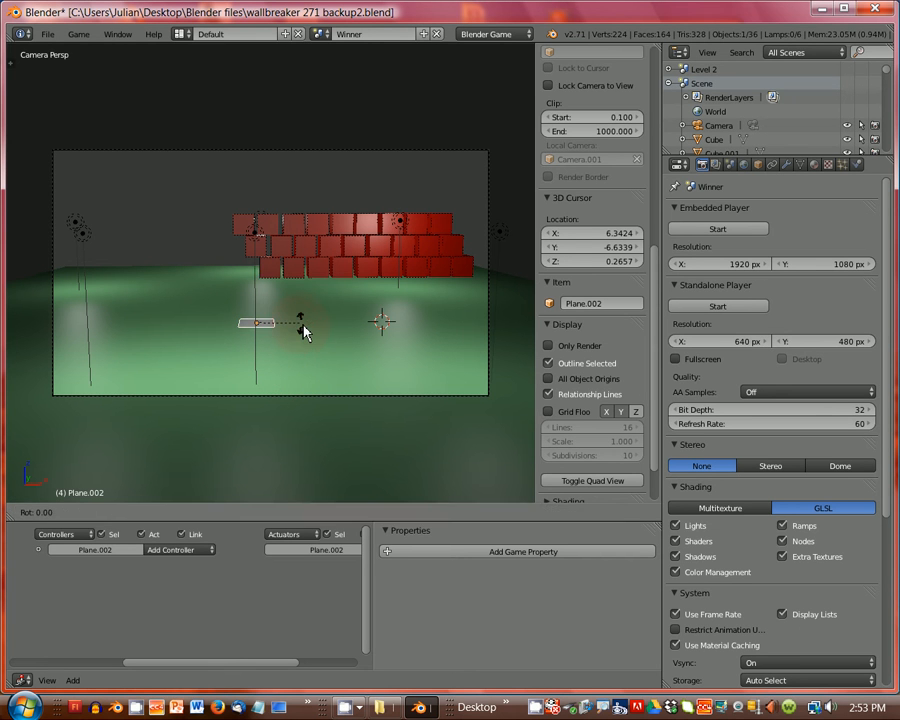
key(x)
key(Escape)
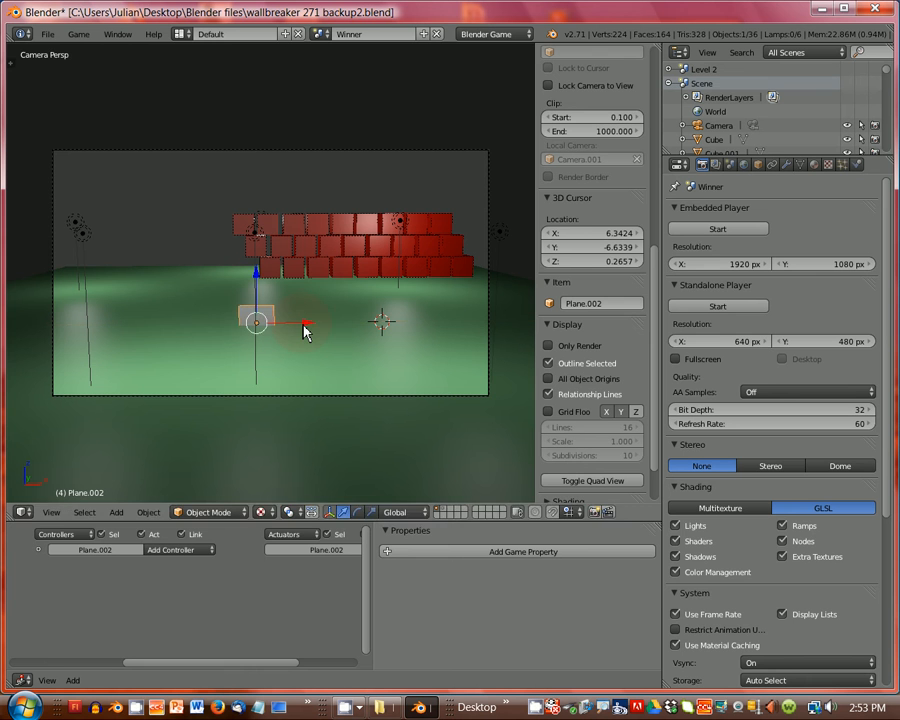
key(g)
key(z)
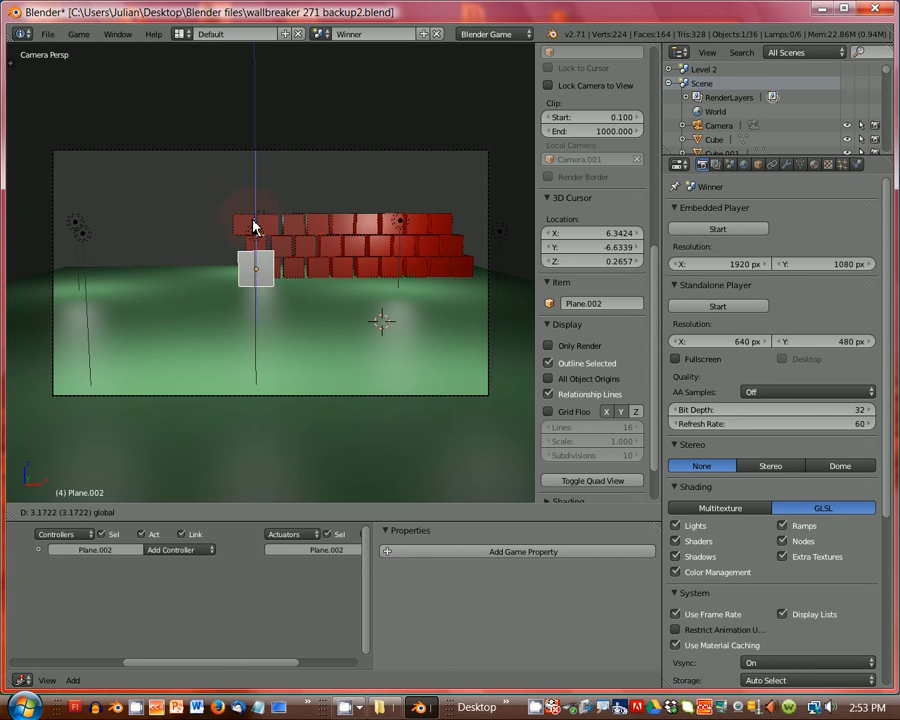
click(254, 229)
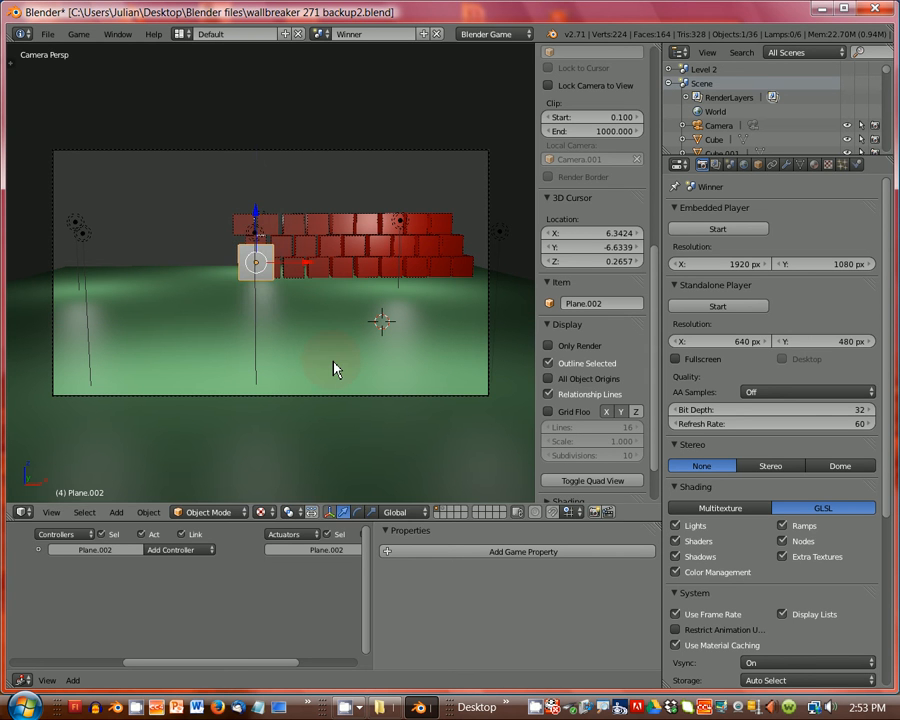
Scale the upright plane up to a large panel and raise it along Z until its upper edge meets the camera frame
key(s)
click(121, 478)
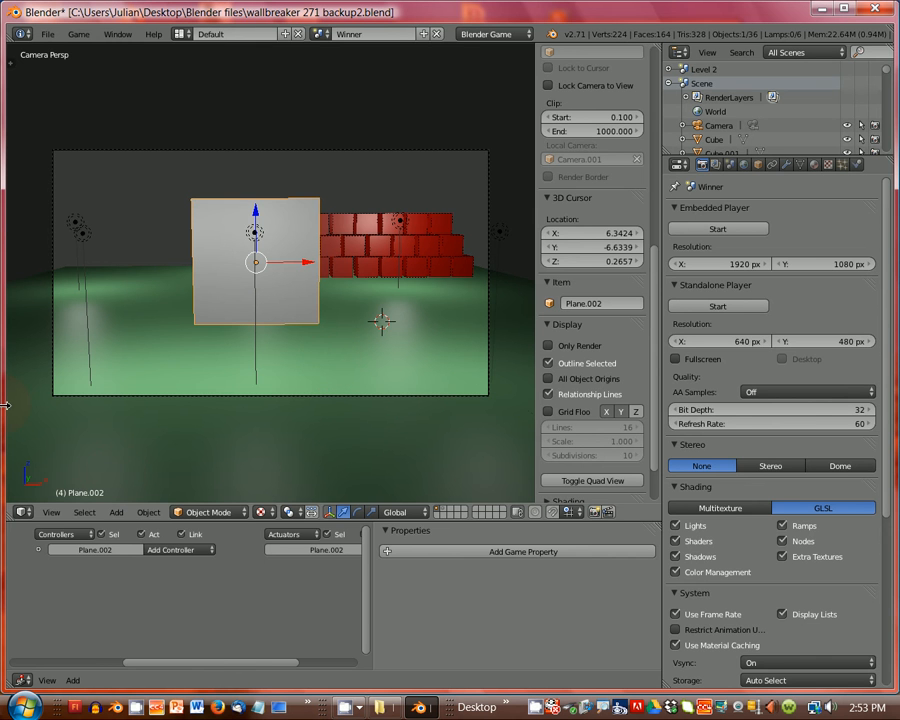
key(s)
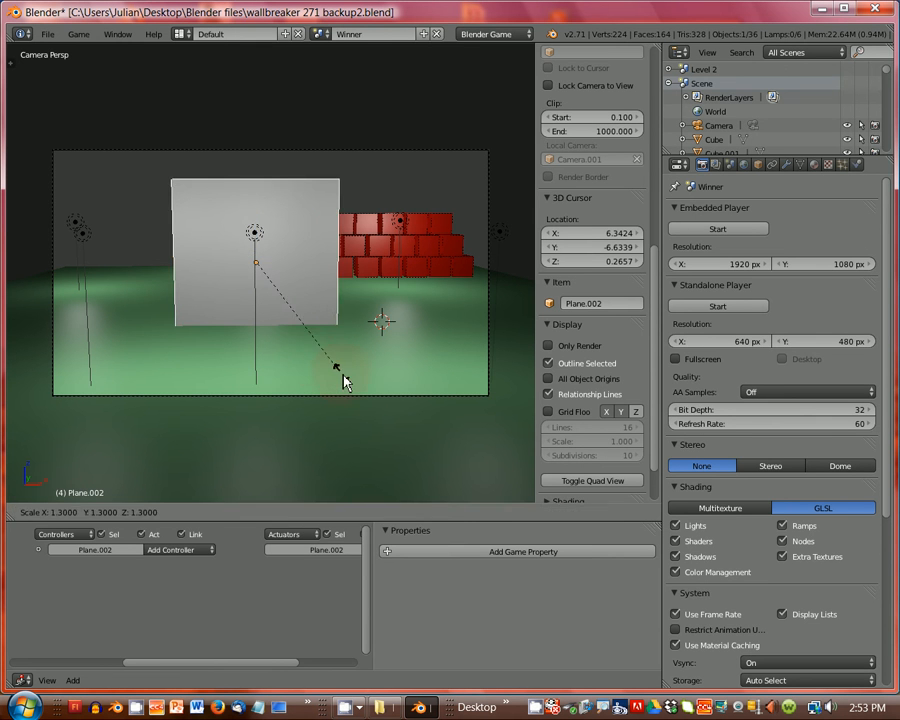
click(352, 383)
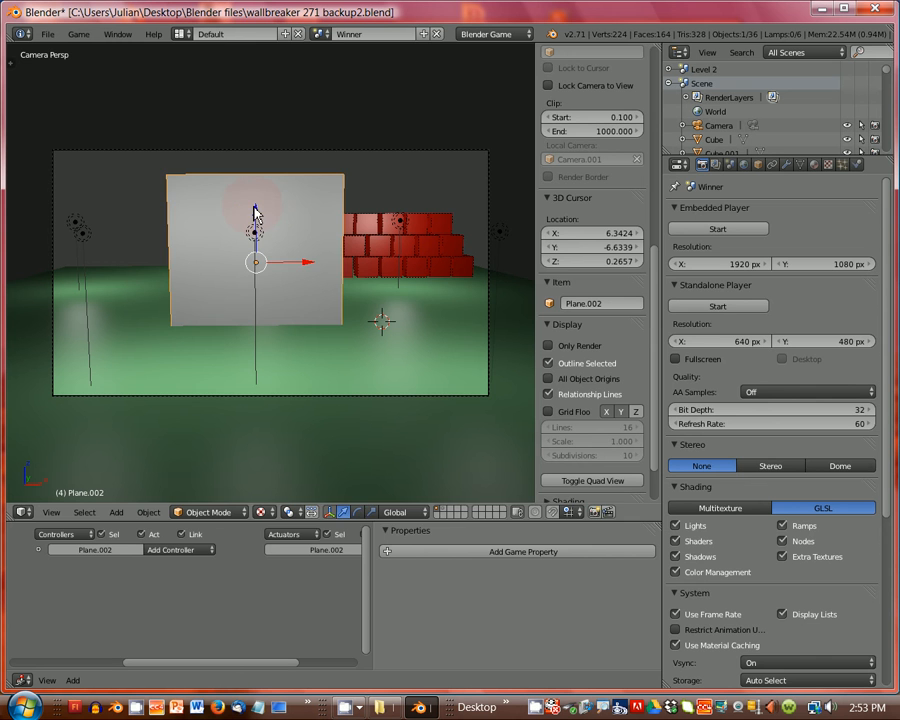
mouse_move(255, 211)
mouse_down()
mouse_move(257, 183)
mouse_move(258, 196)
mouse_up()
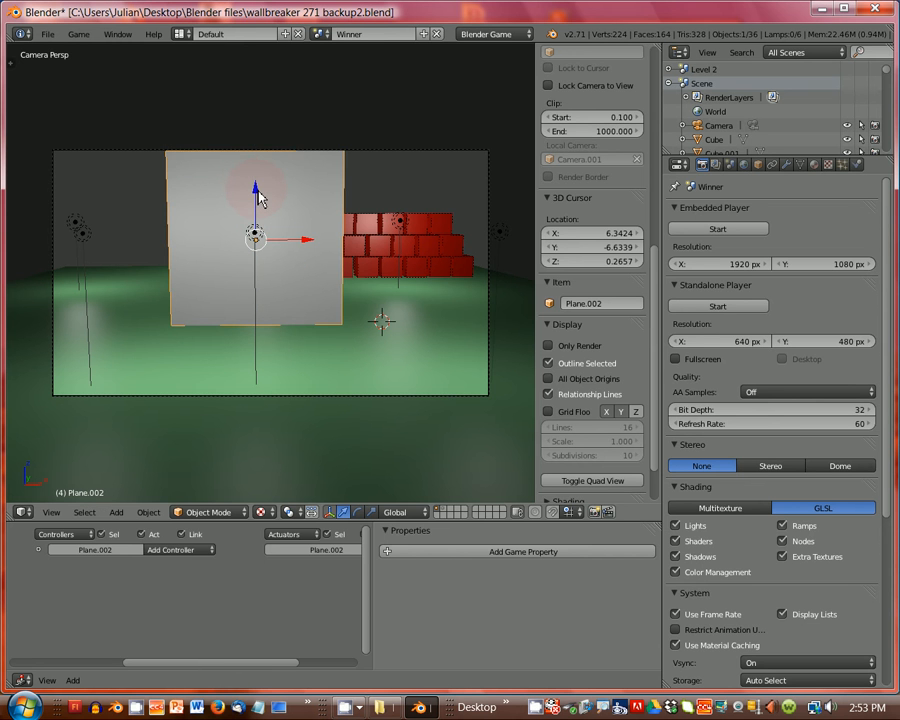
Scale the upright plane down slightly so it fits inside the camera frame and shift it a little along positive X
key(s)
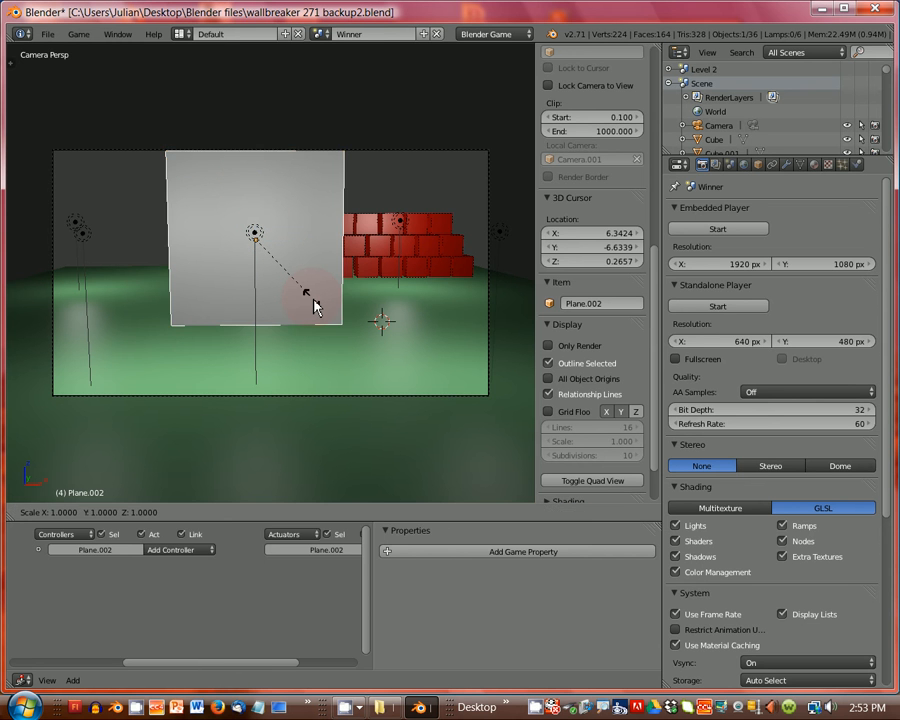
click(308, 302)
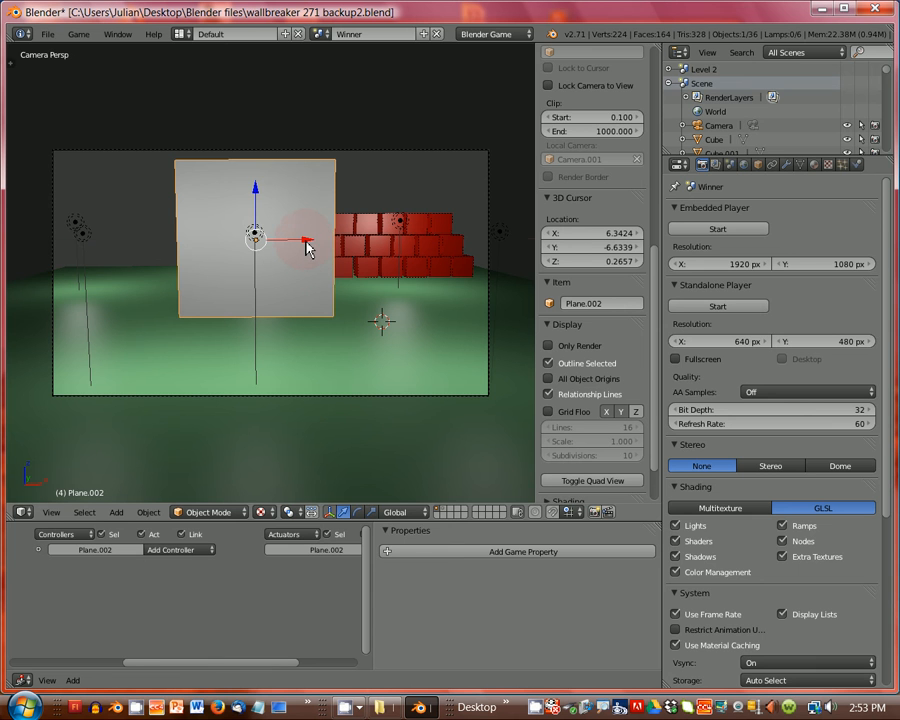
drag(305, 245, 310, 250)
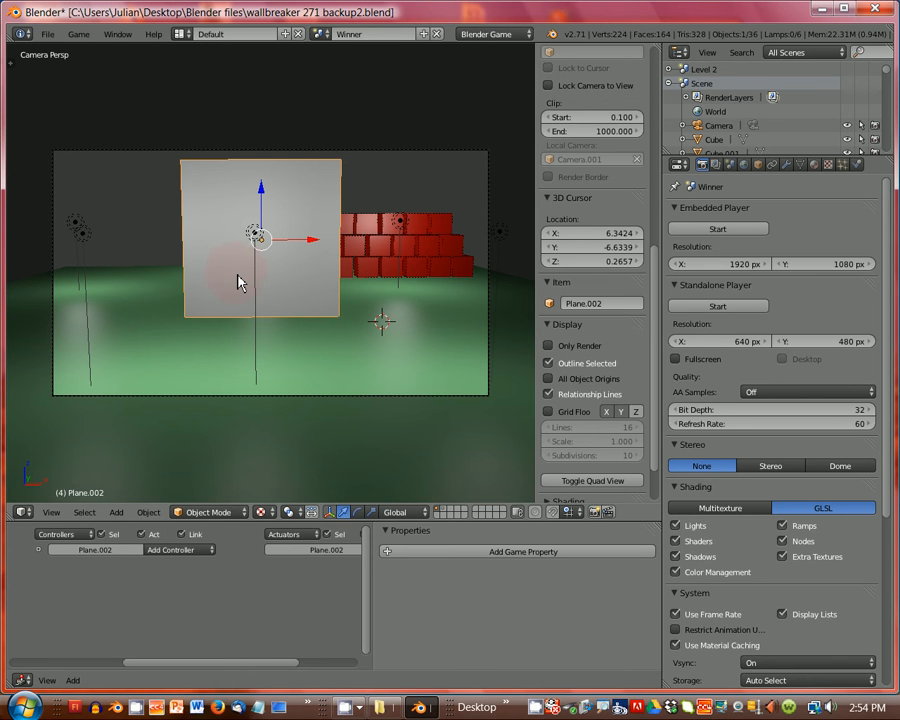
Unwrap the upright plane's mesh in Edit Mode to give it a UV map
key(Tab)
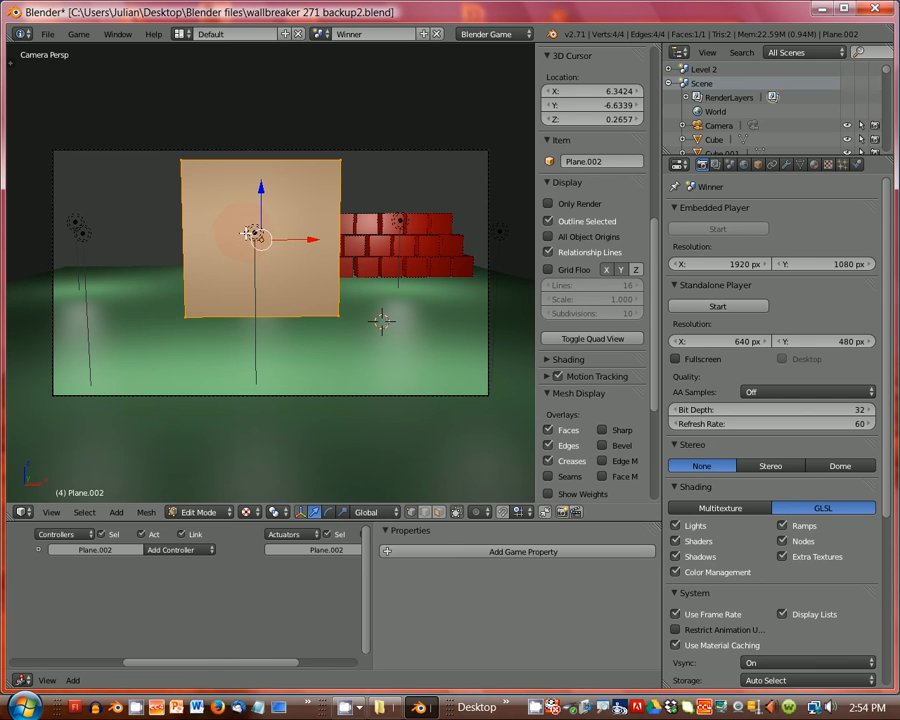
key(u)
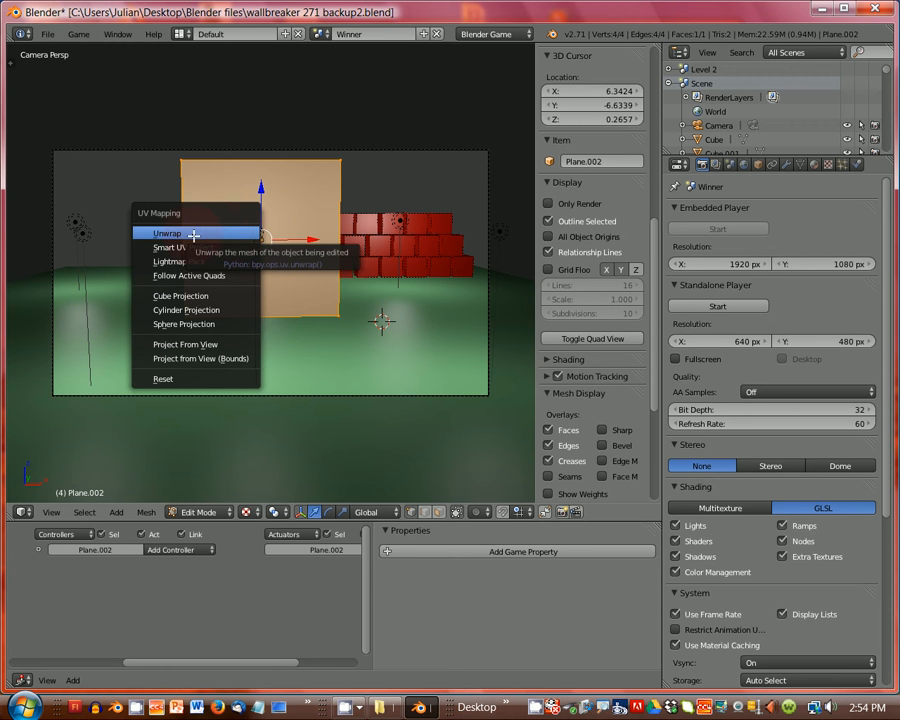
click(236, 233)
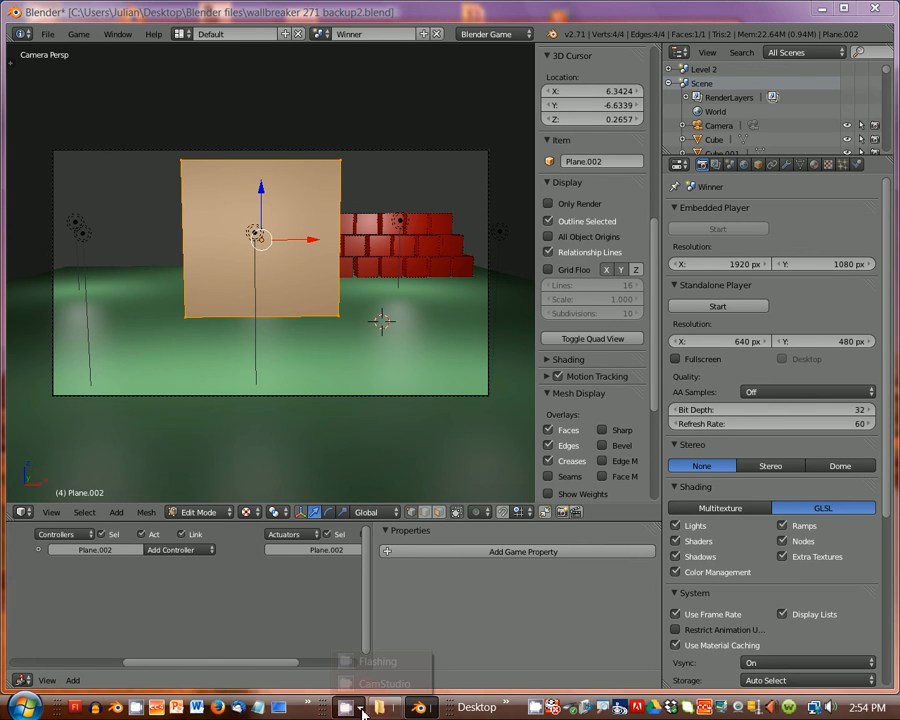
click(353, 688)
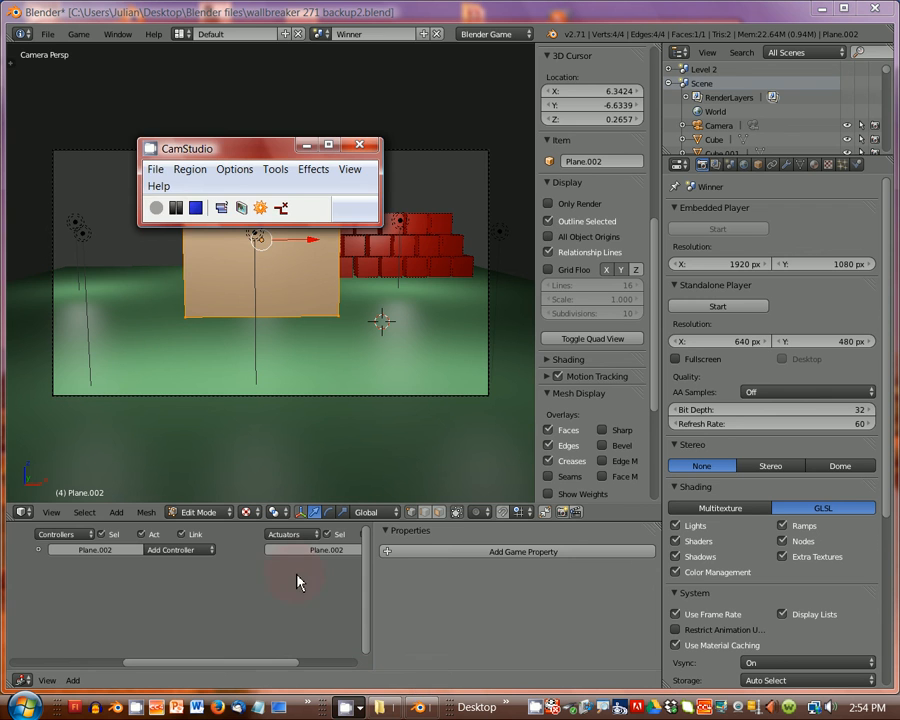
click(176, 208)
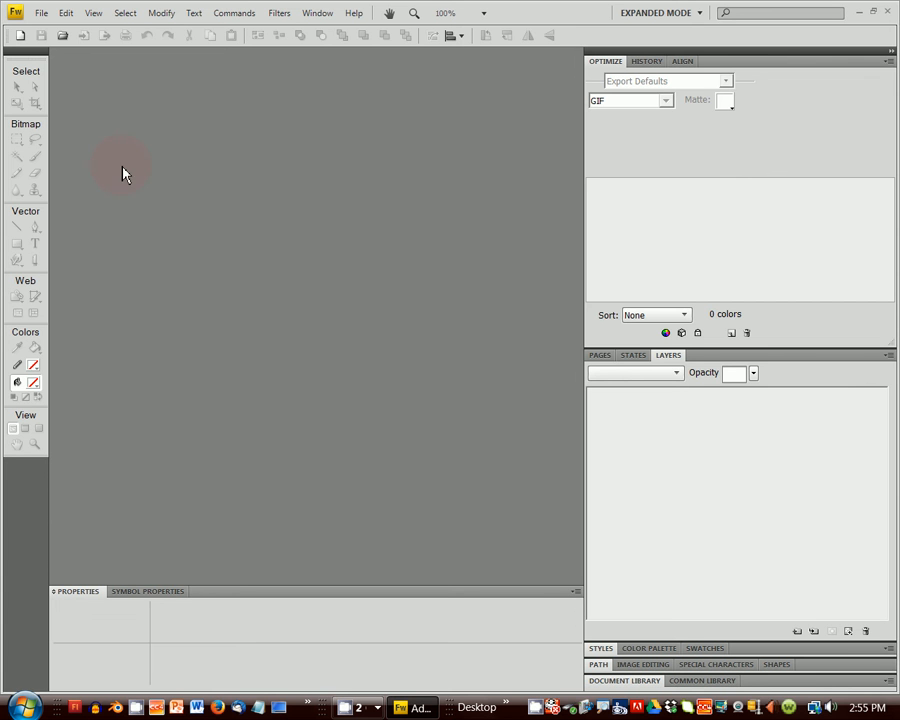
In Adobe Fireworks, create a new 550 x 400 pixel document with a resolution of 80 pixels/cm
click(19, 38)
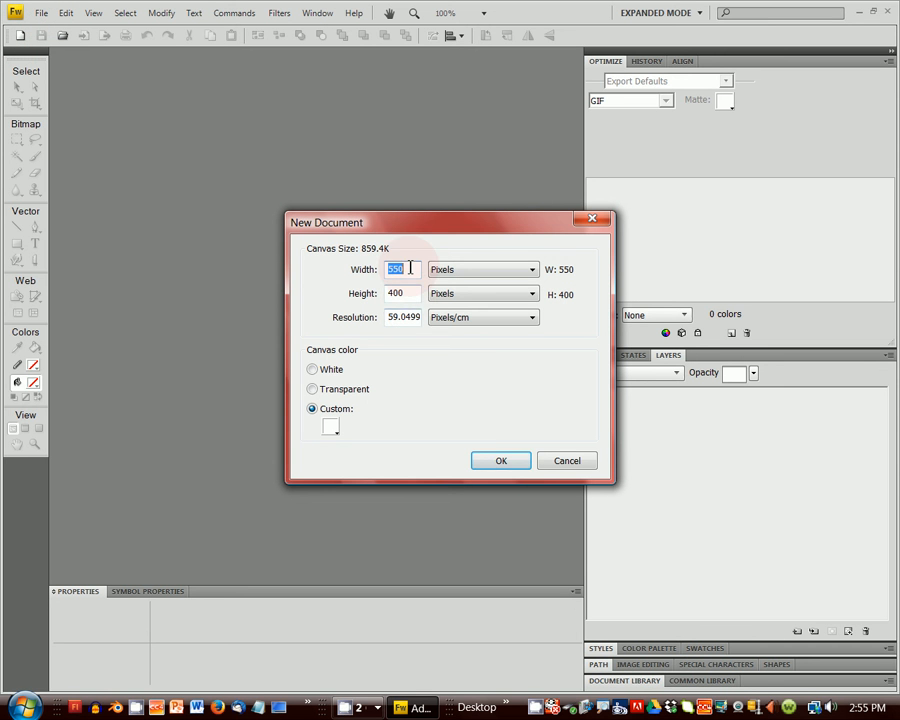
double_click(396, 317)
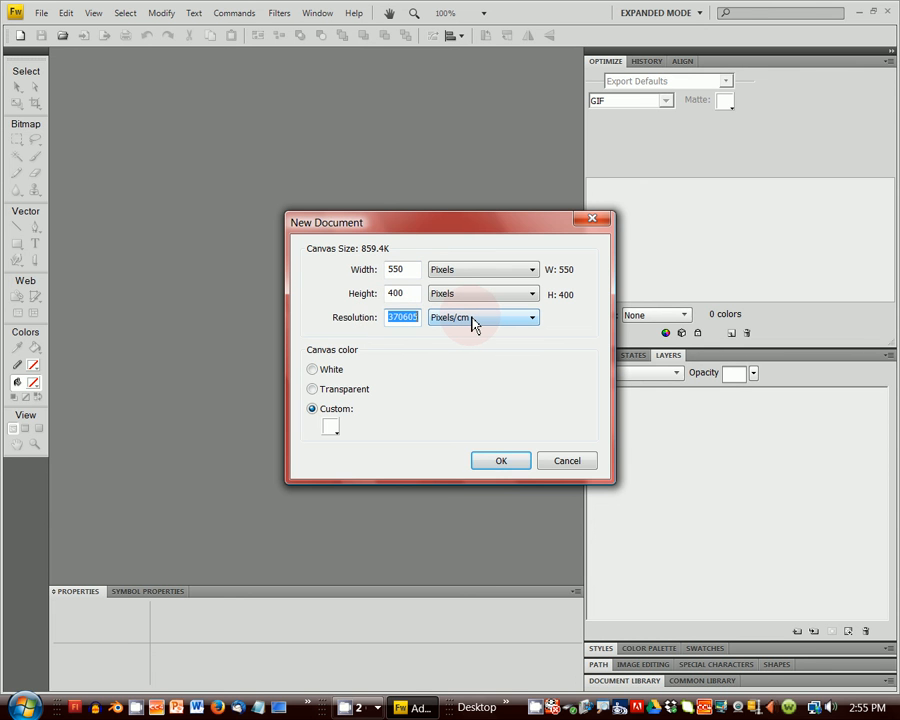
text(80)
key(Return)
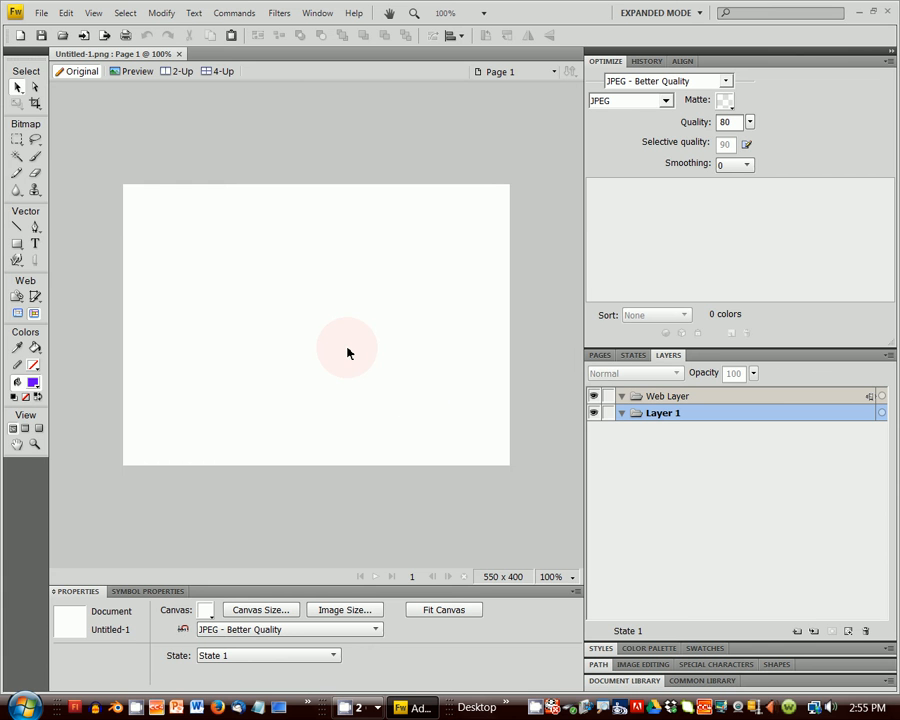
Draw a text box about 412 pixels wide across the canvas and set its font size to 70
click(36, 246)
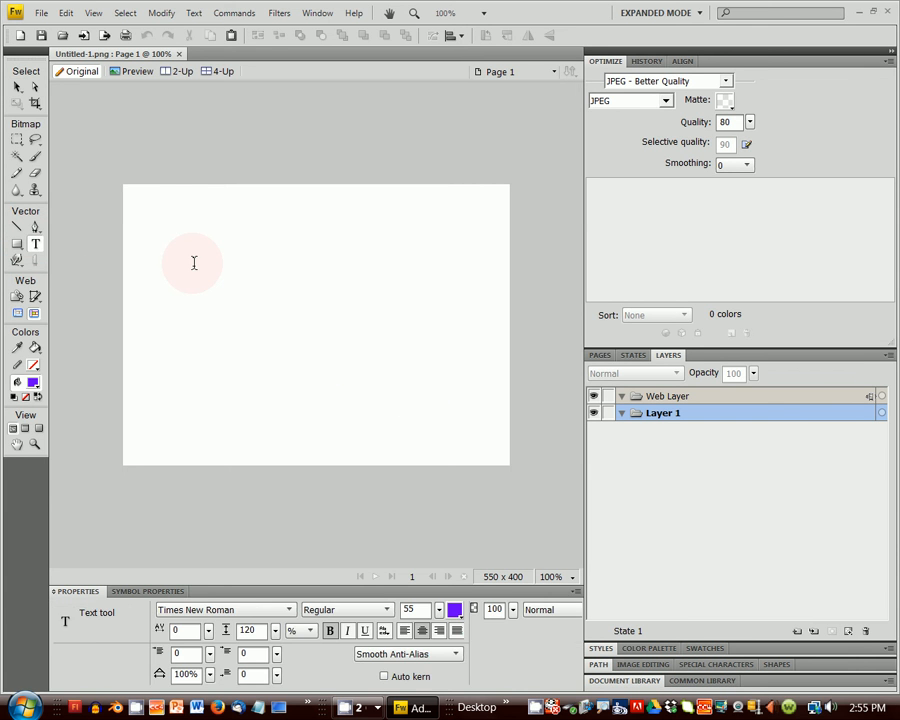
drag(174, 250, 462, 400)
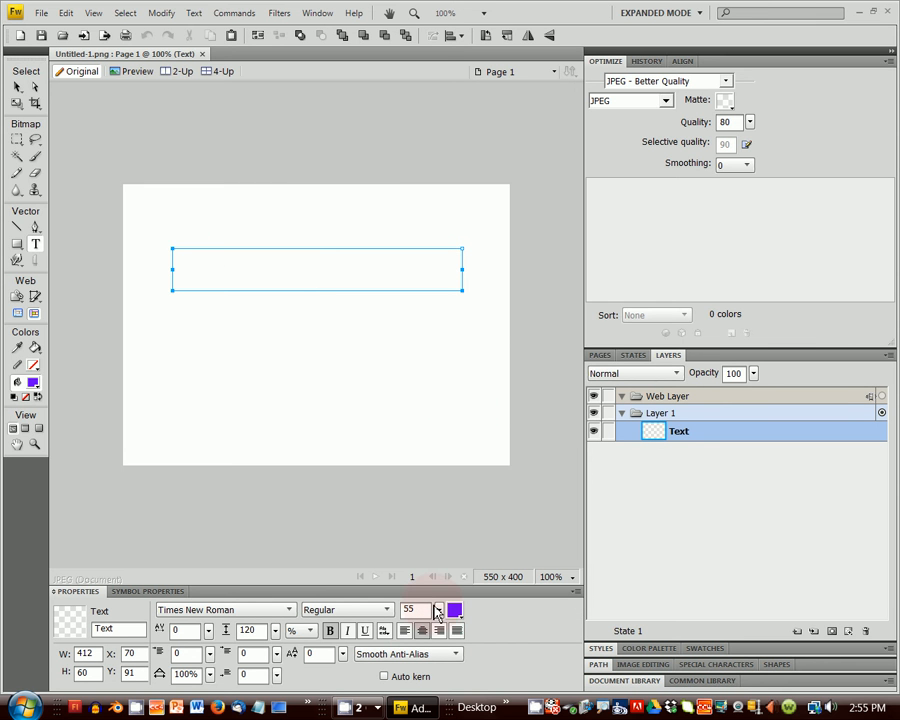
click(437, 611)
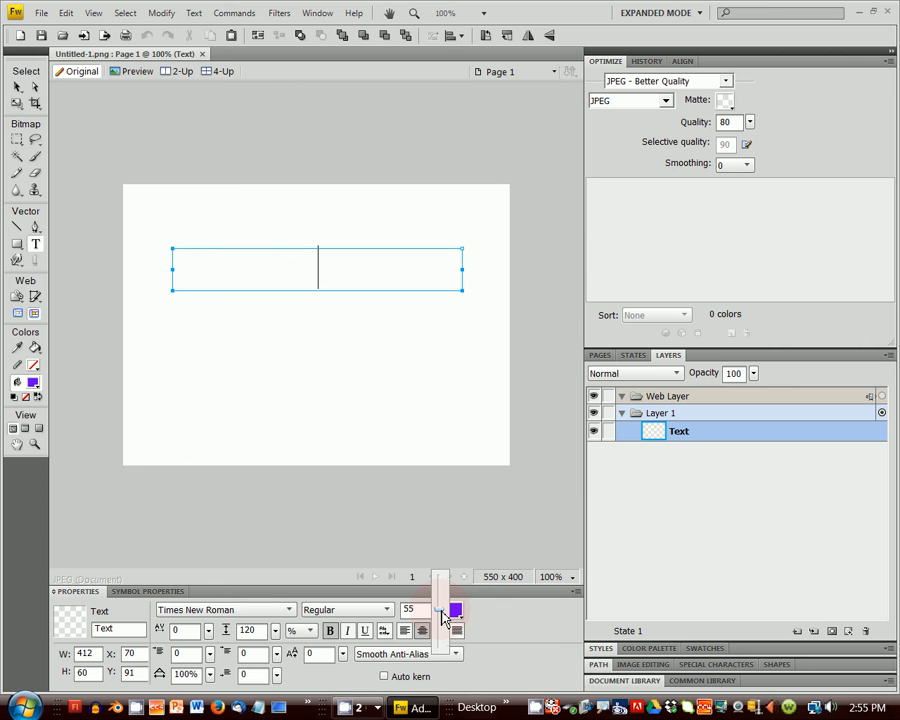
drag(441, 612, 438, 603)
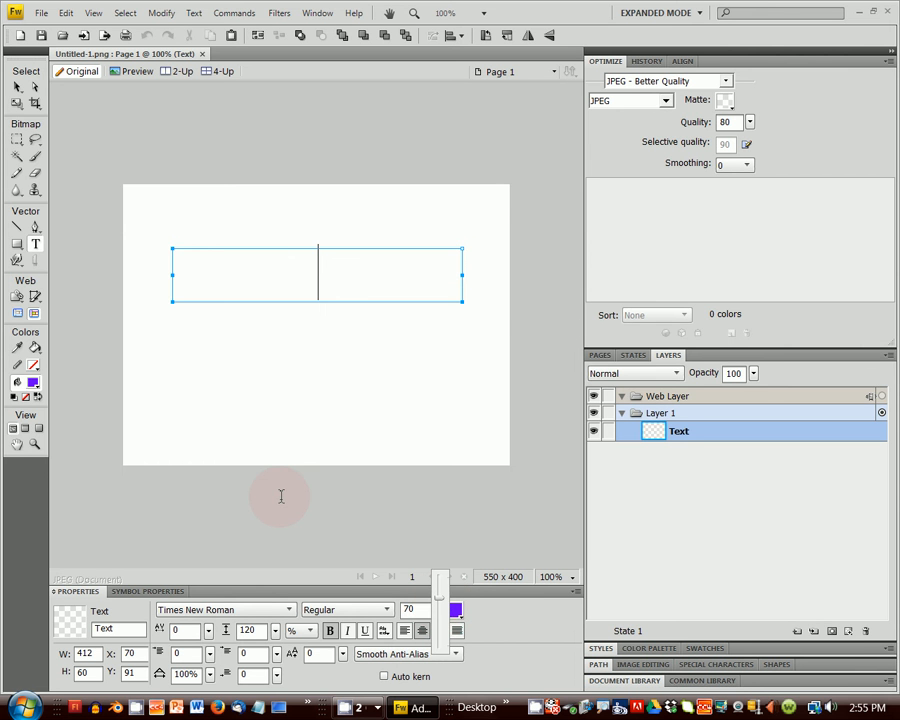
Enter the message "Congrats," followed by "You won that level!" on a new line in the text box
text(C)
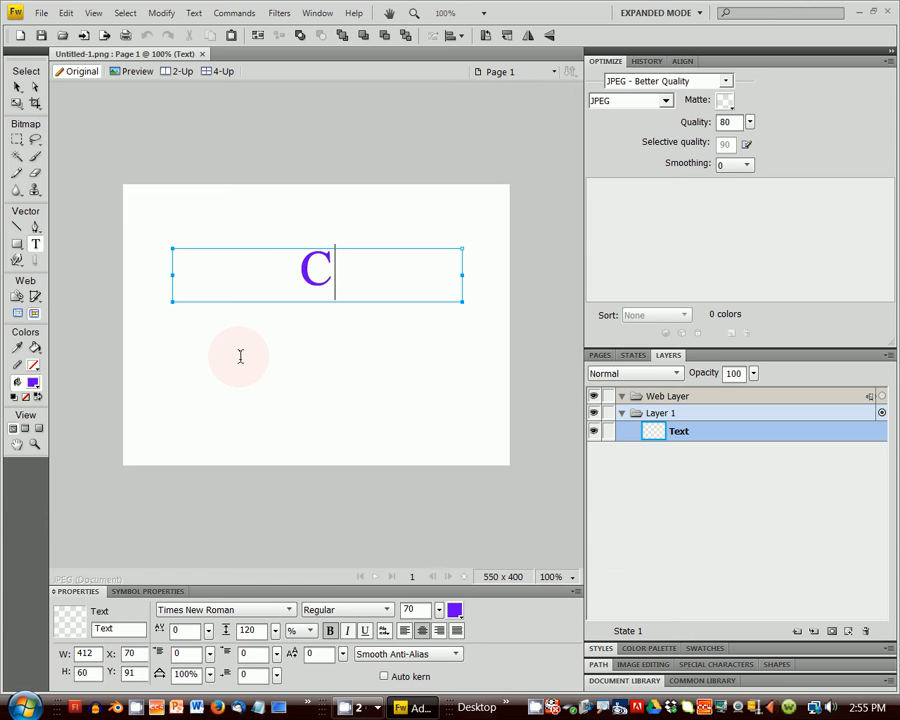
text(on)
text(gra)
key(BackSpace)
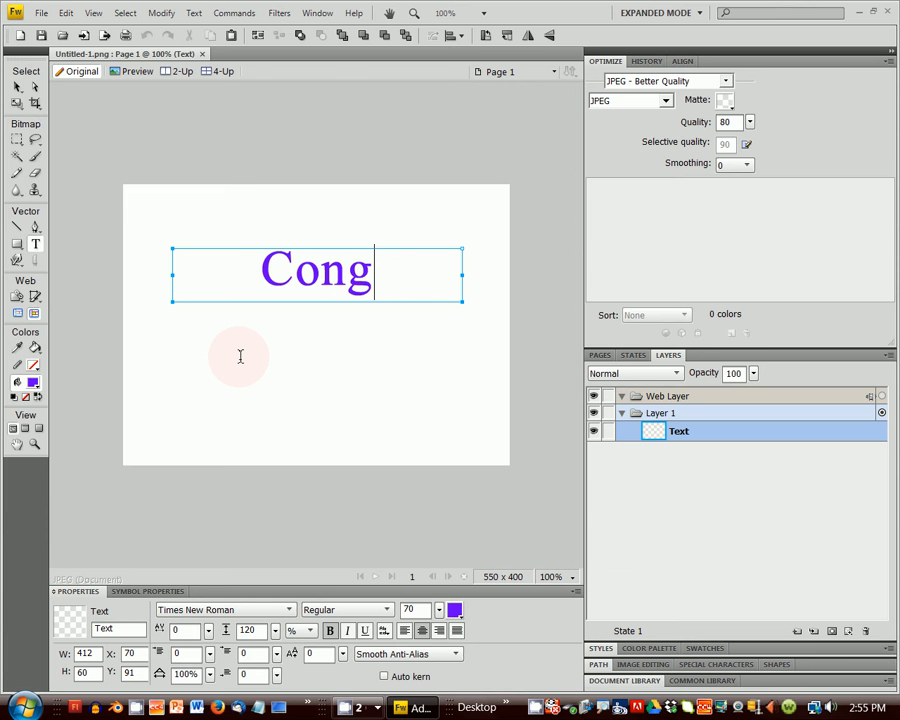
text(rats)
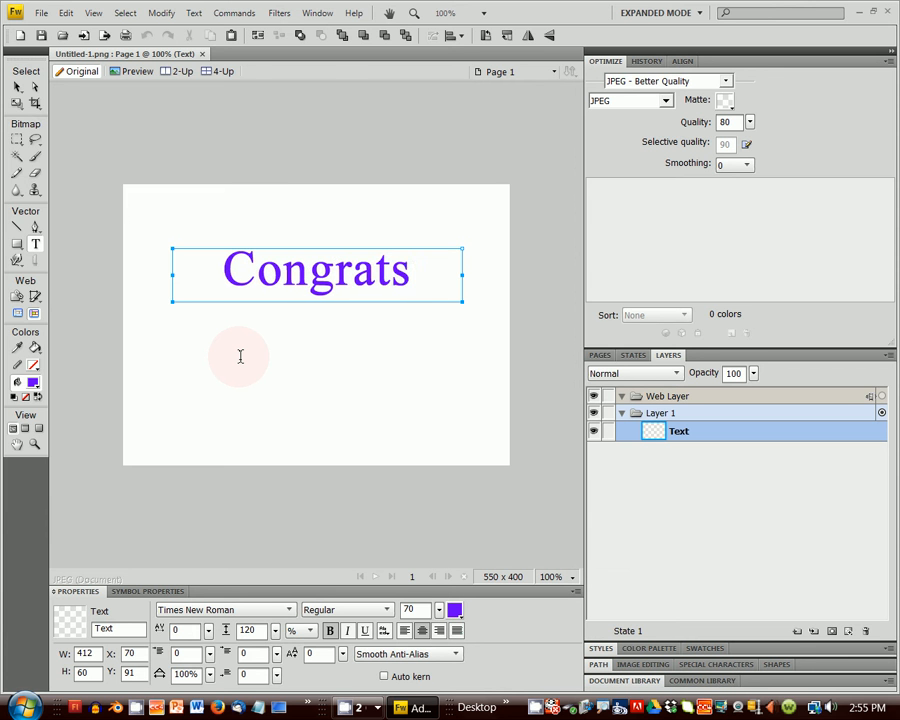
text(,)
key(Return)
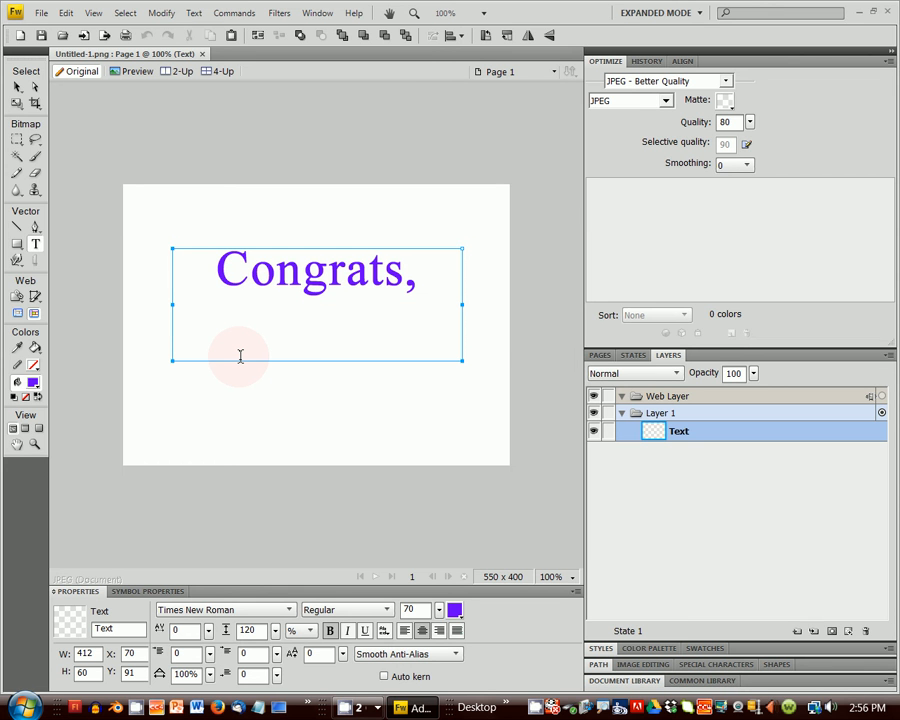
text(You won)
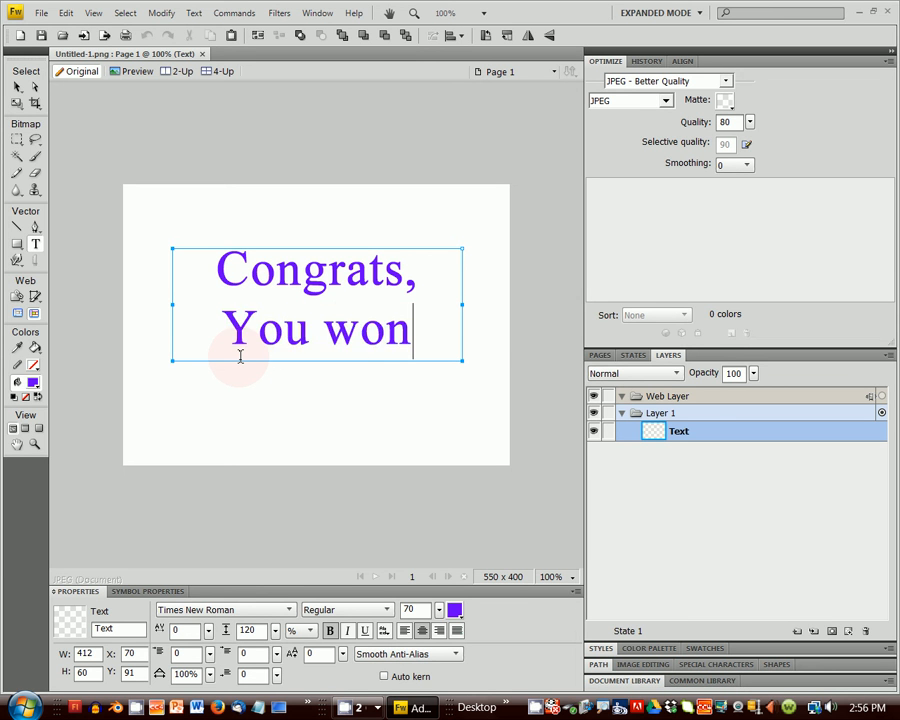
text( that rou)
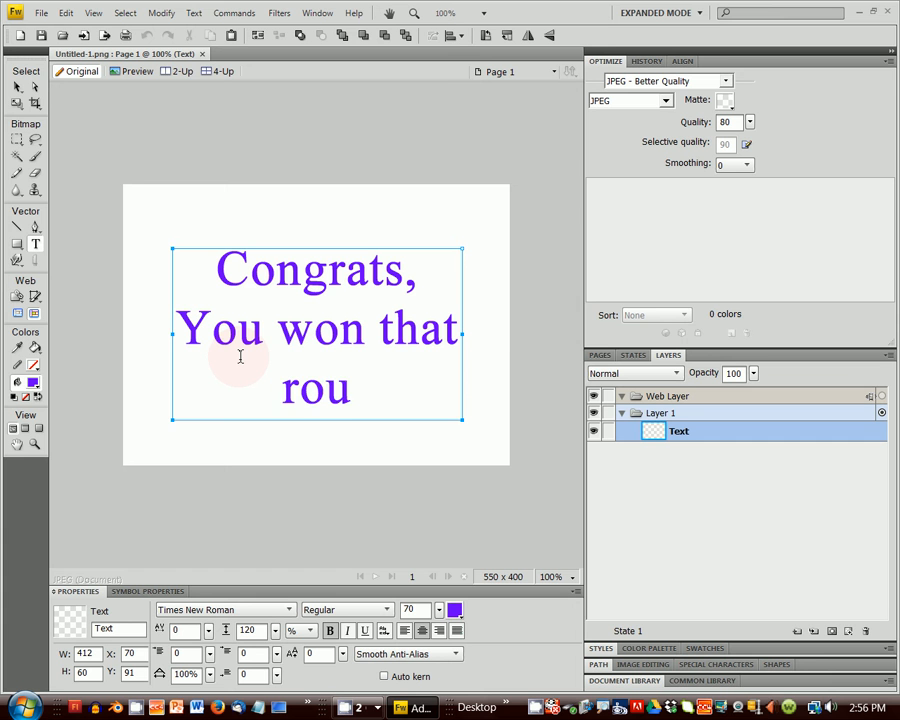
key(BackSpace)
key(BackSpace)
key(BackSpace)
text(le)
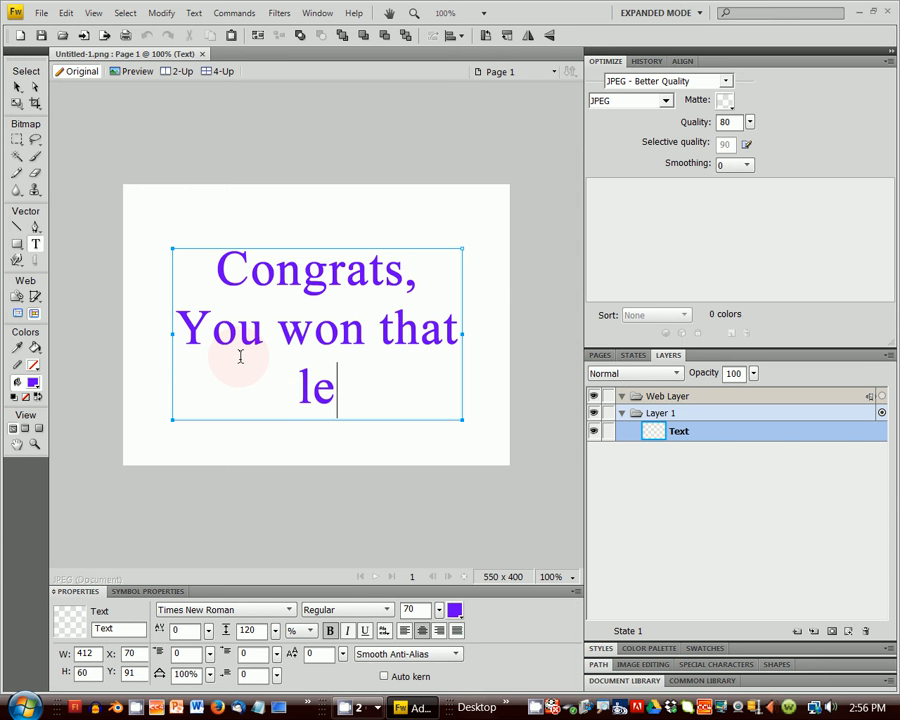
text(vel!)
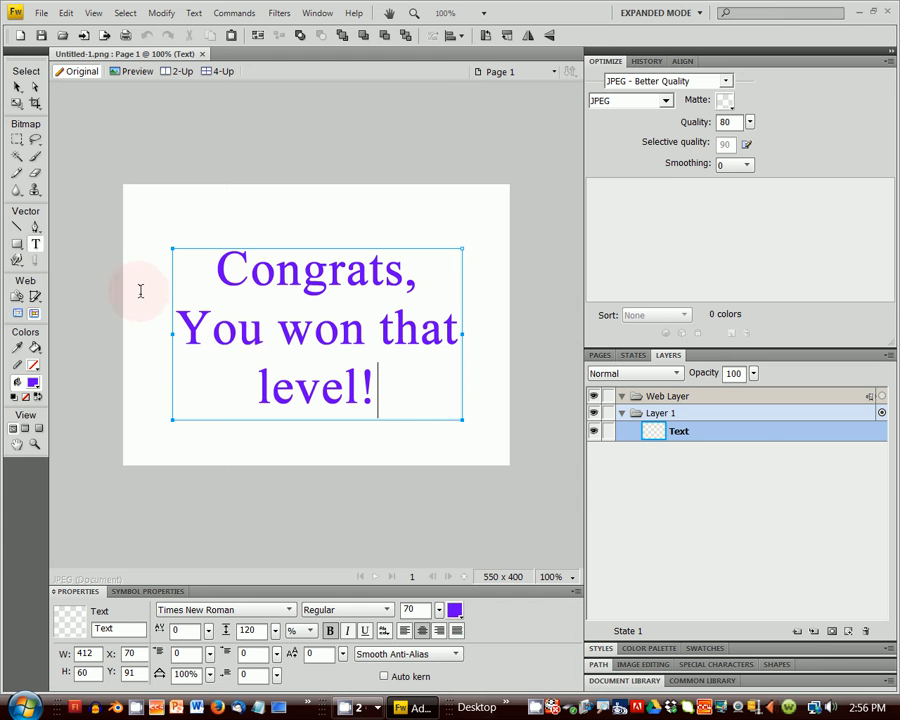
Move the congratulations text block up slightly so it is centred on the canvas
click(17, 89)
click(302, 288)
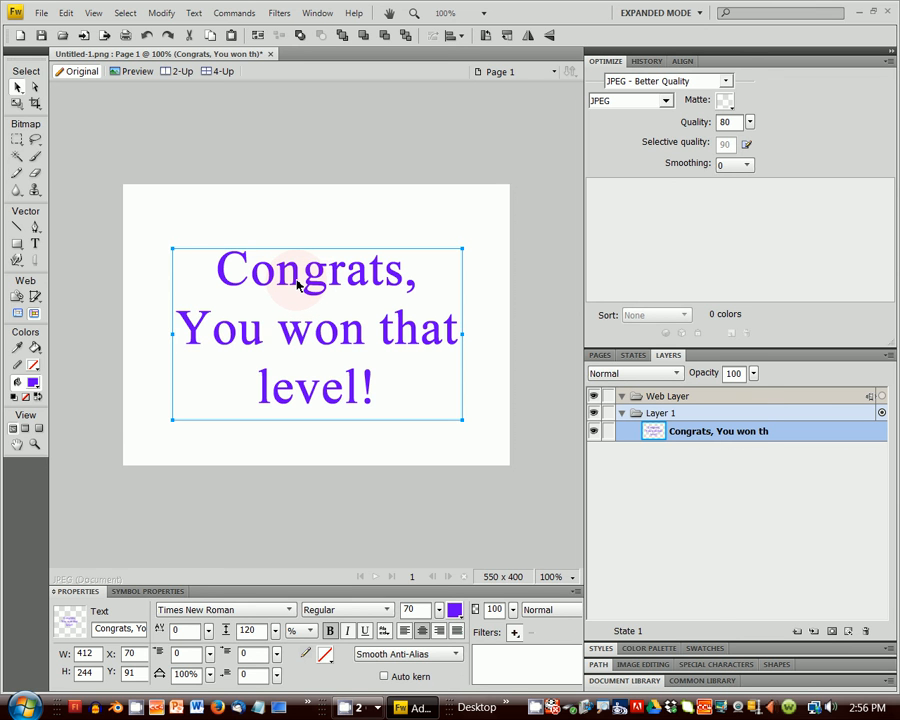
drag(297, 285, 297, 277)
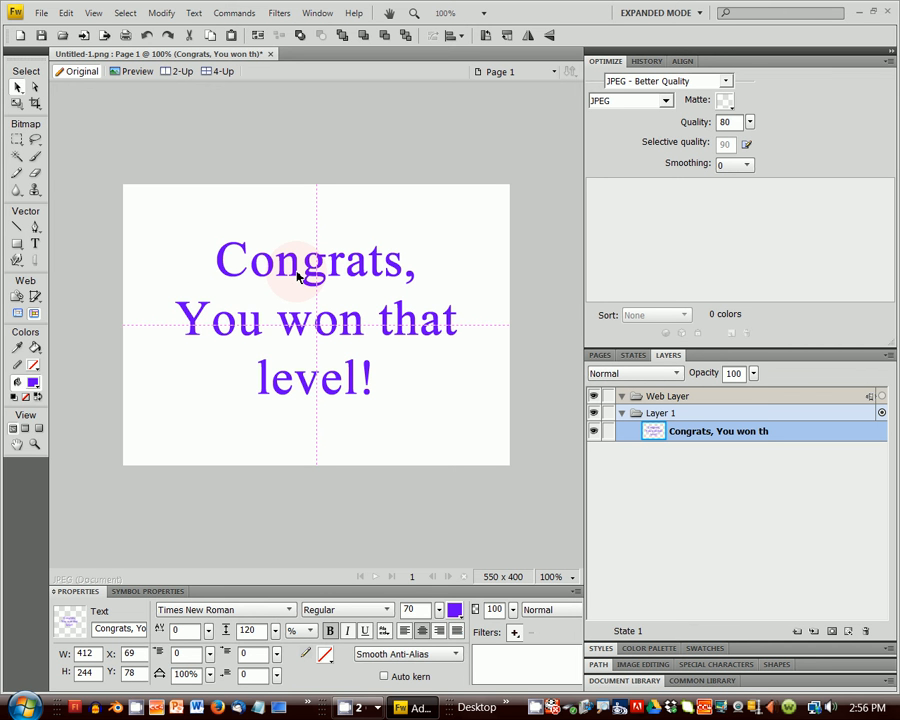
drag(297, 277, 297, 277)
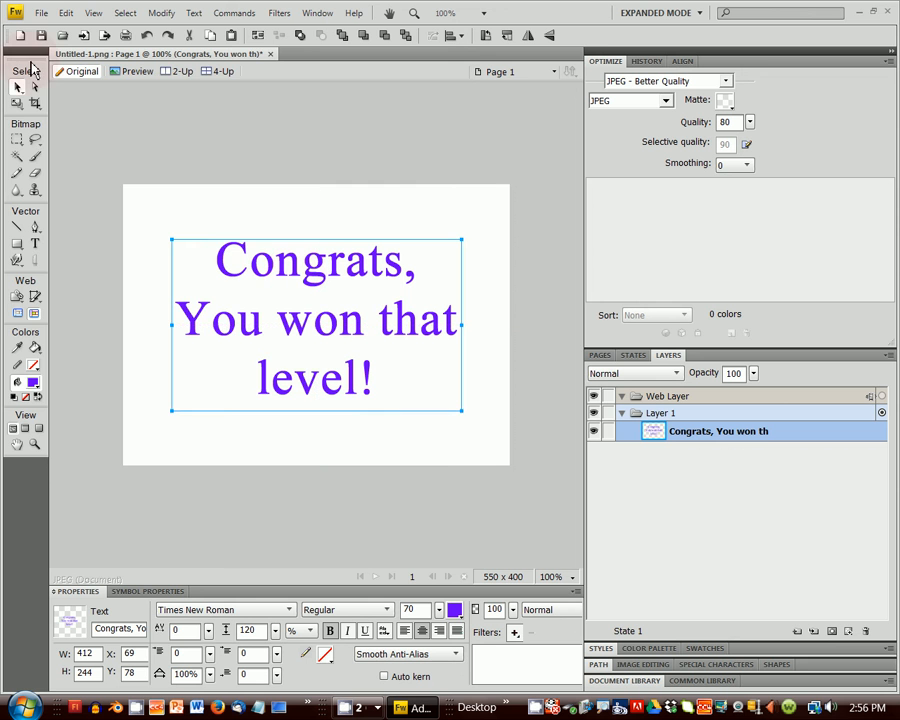
Run the Export Wizard with the web as destination and set the image format to JPEG
click(42, 14)
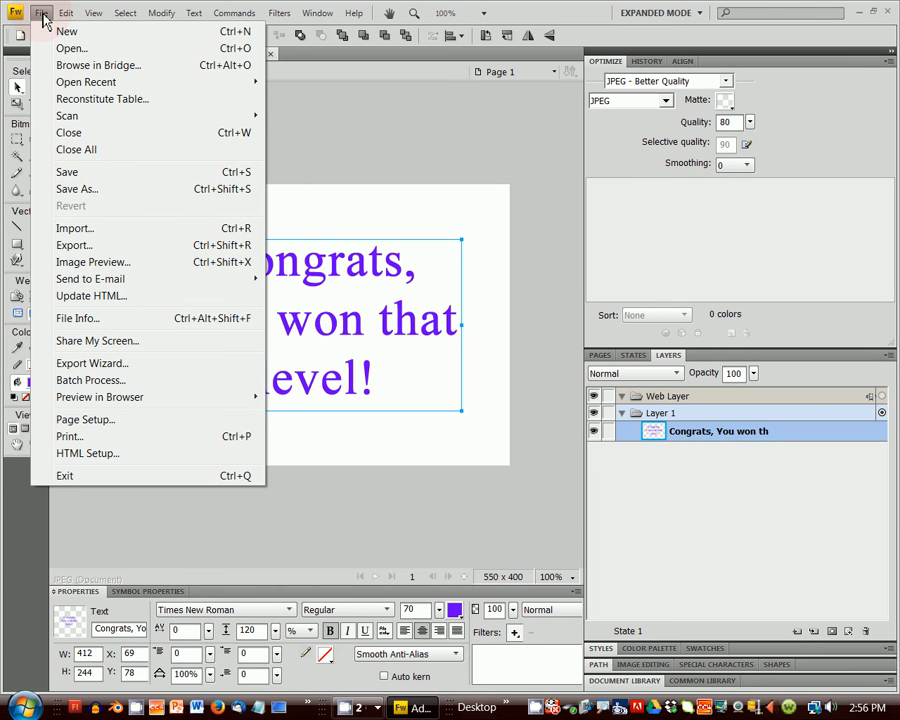
click(88, 364)
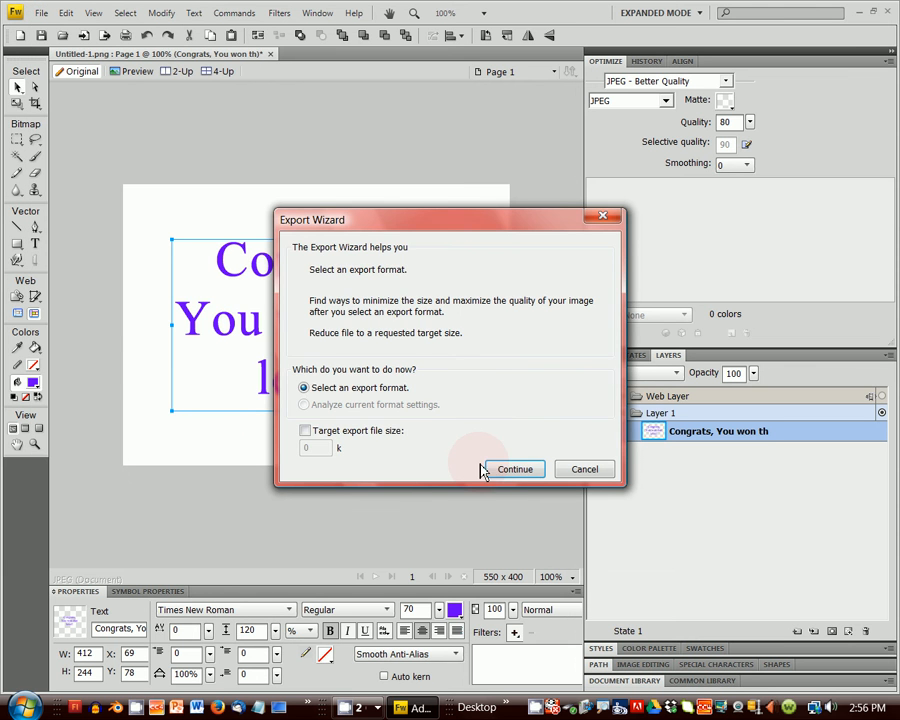
click(516, 470)
click(506, 422)
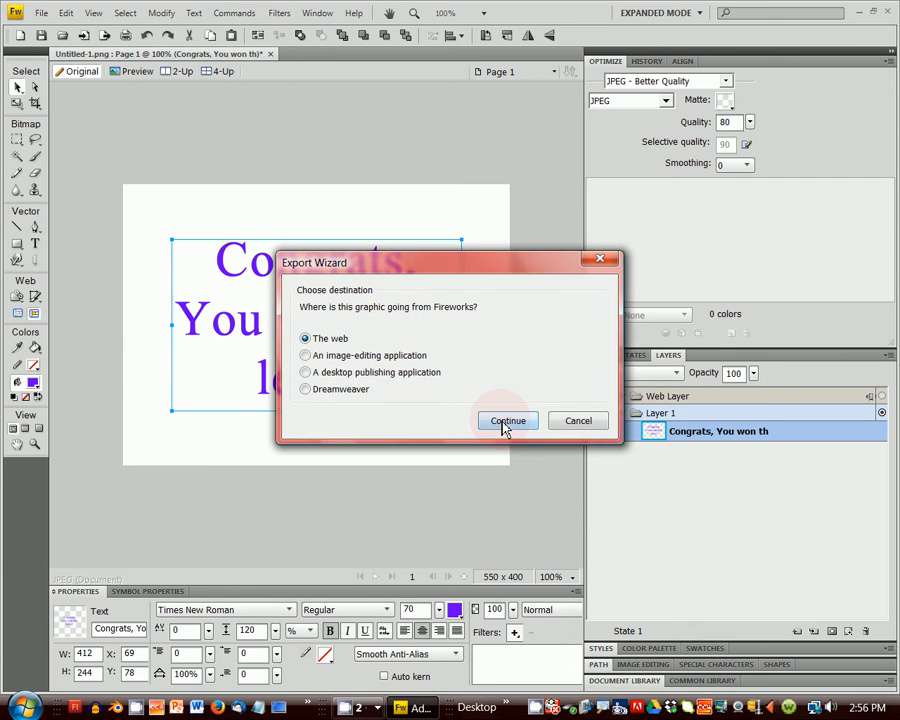
click(571, 458)
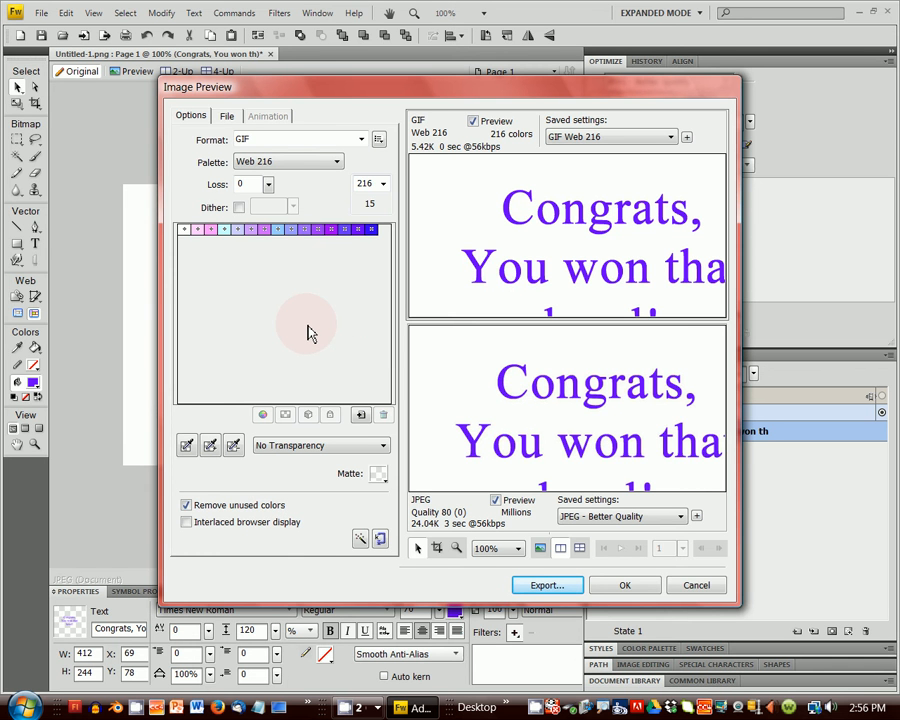
click(363, 140)
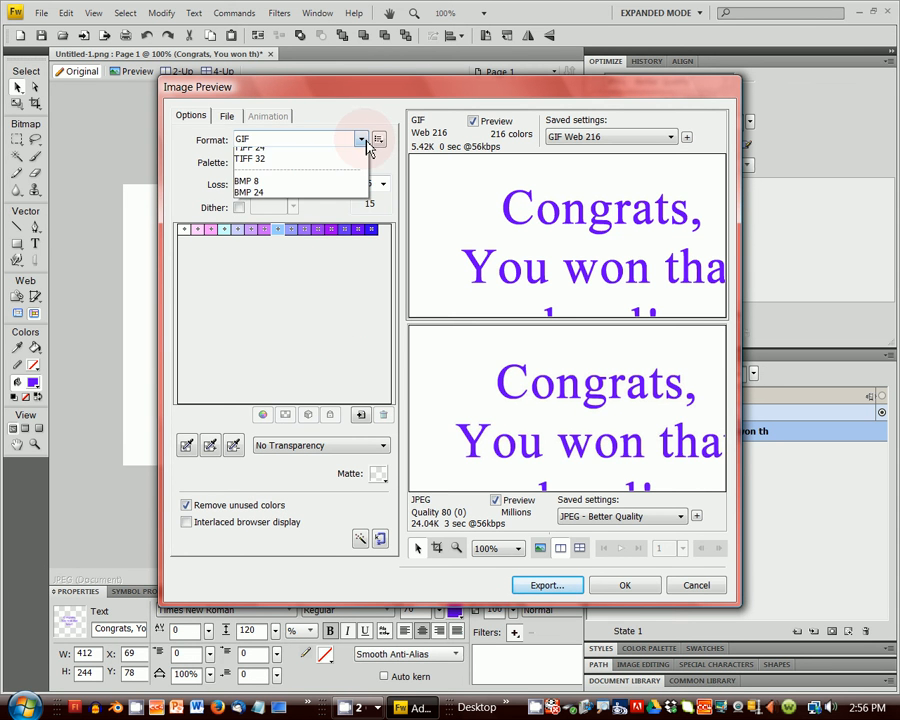
click(250, 177)
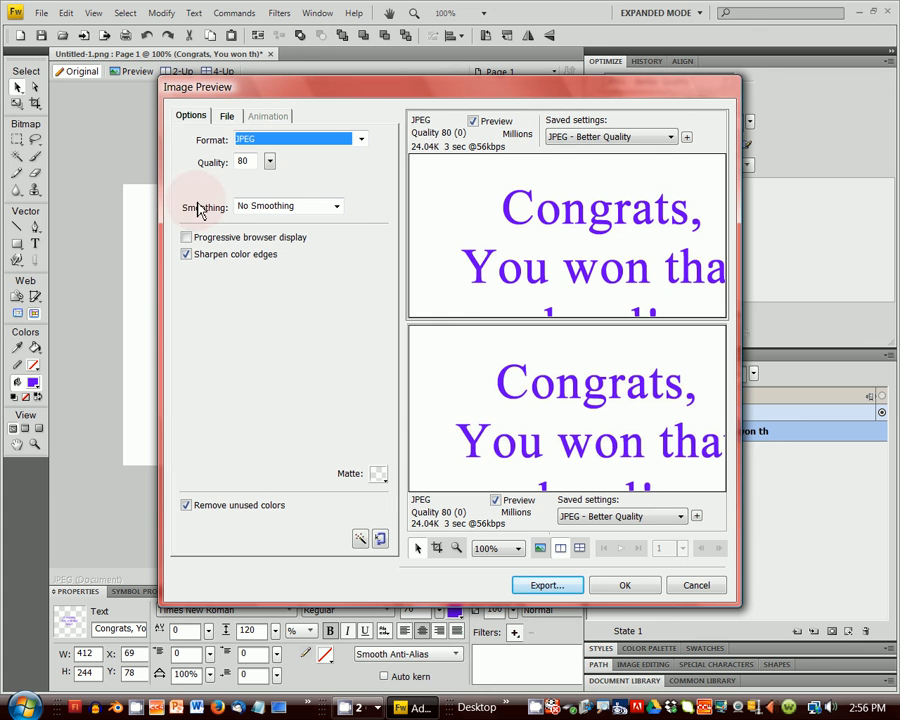
Export the JPEG to the Desktop as an images-only file named Winner2
click(547, 587)
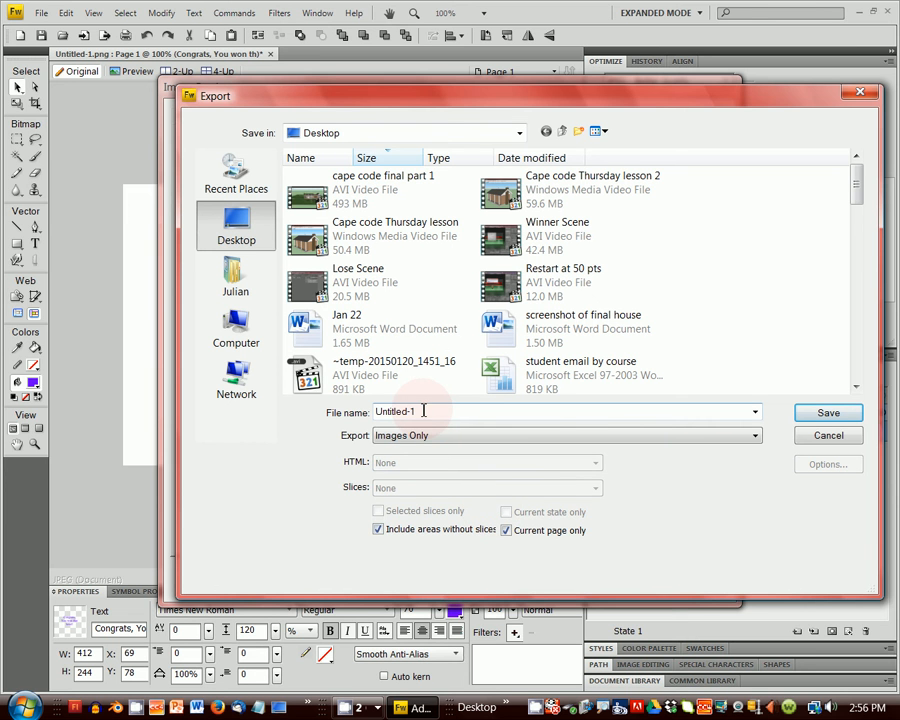
drag(424, 408, 338, 408)
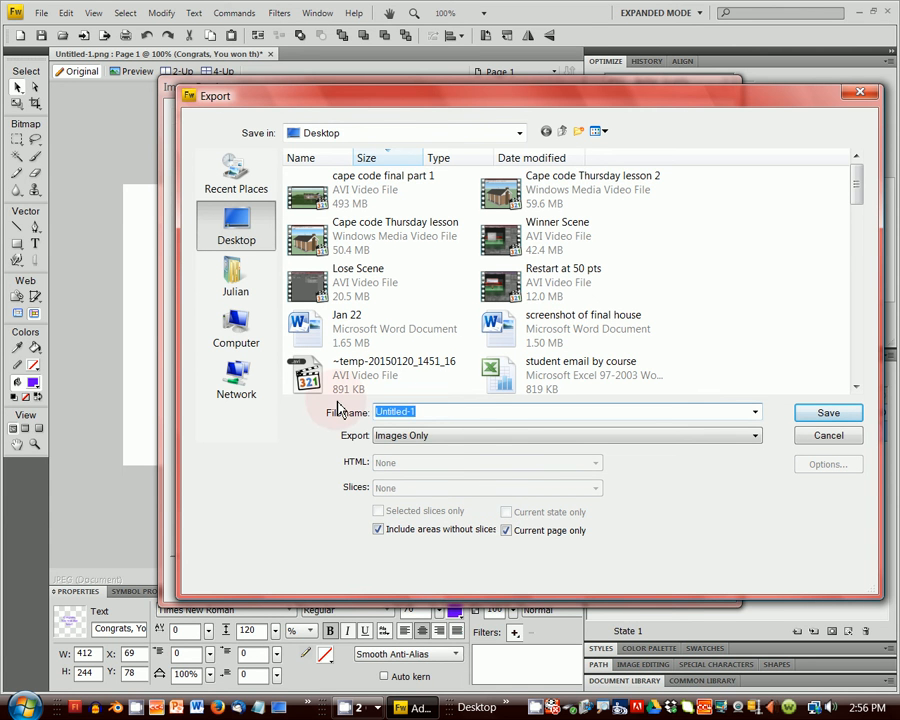
text(Wo)
key(BackSpace)
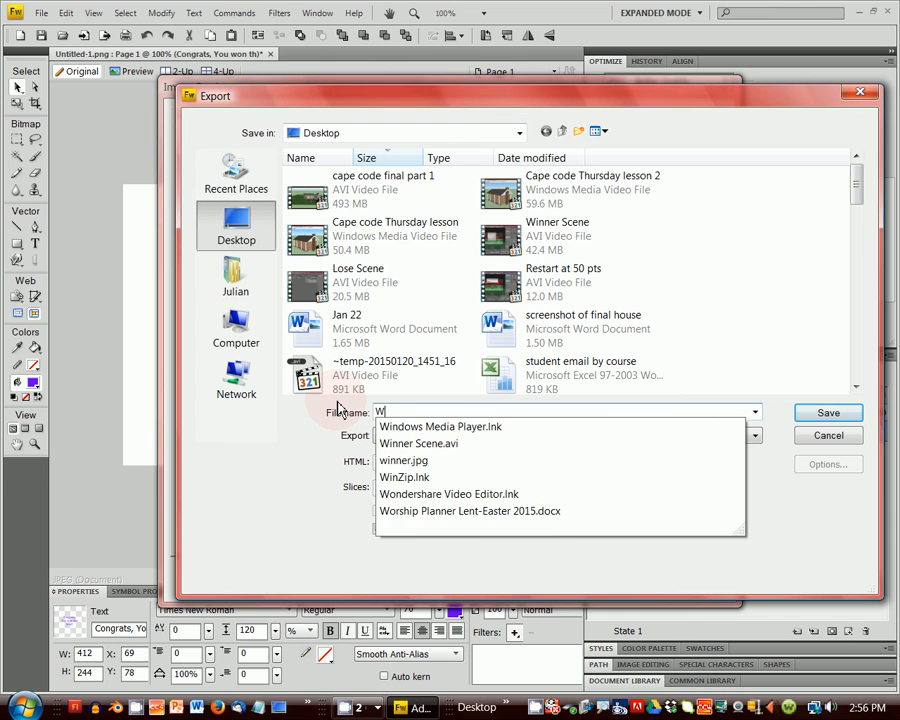
text(inner)
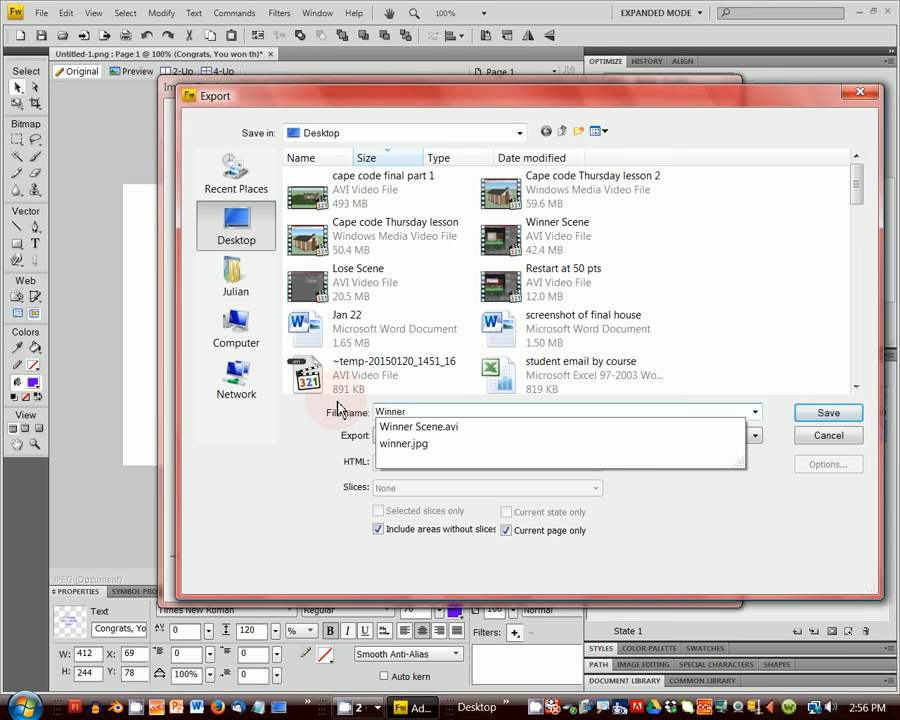
text(2)
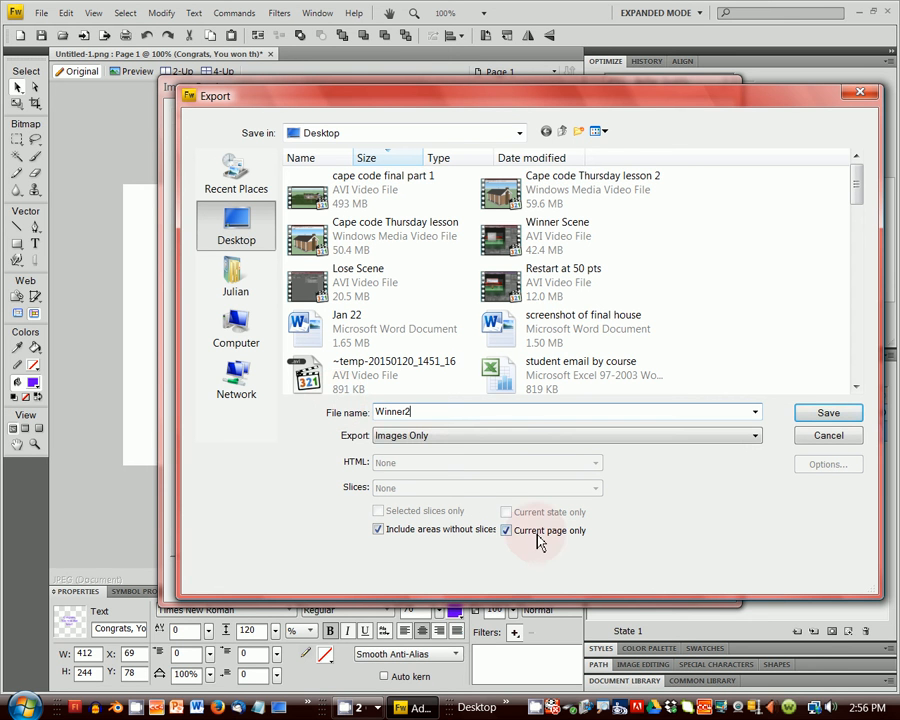
click(828, 414)
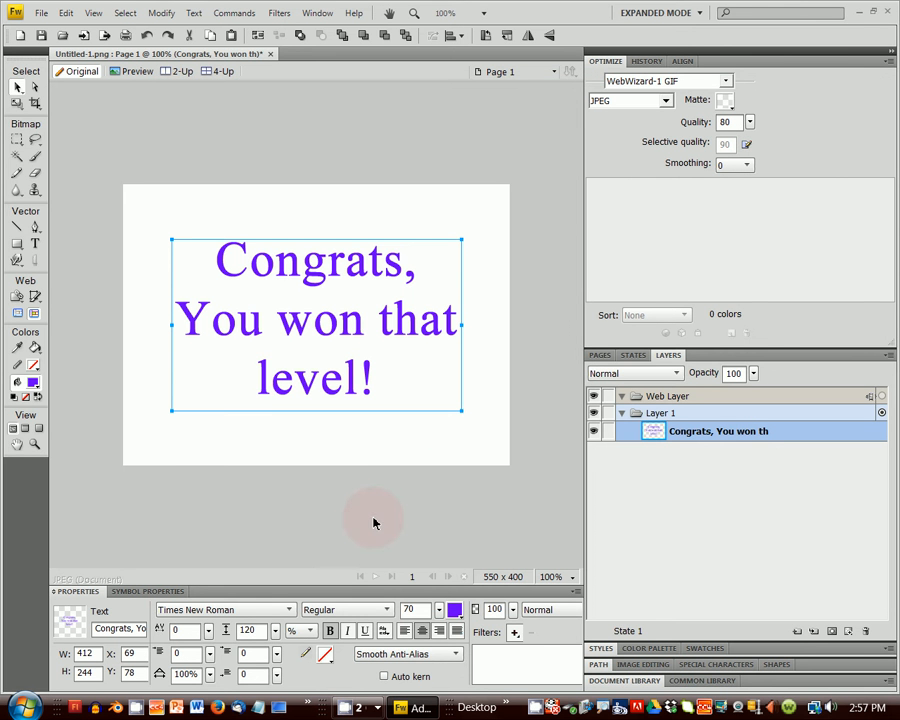
Switch back to Blender and unwrap the display plane's face in Edit Mode
click(380, 712)
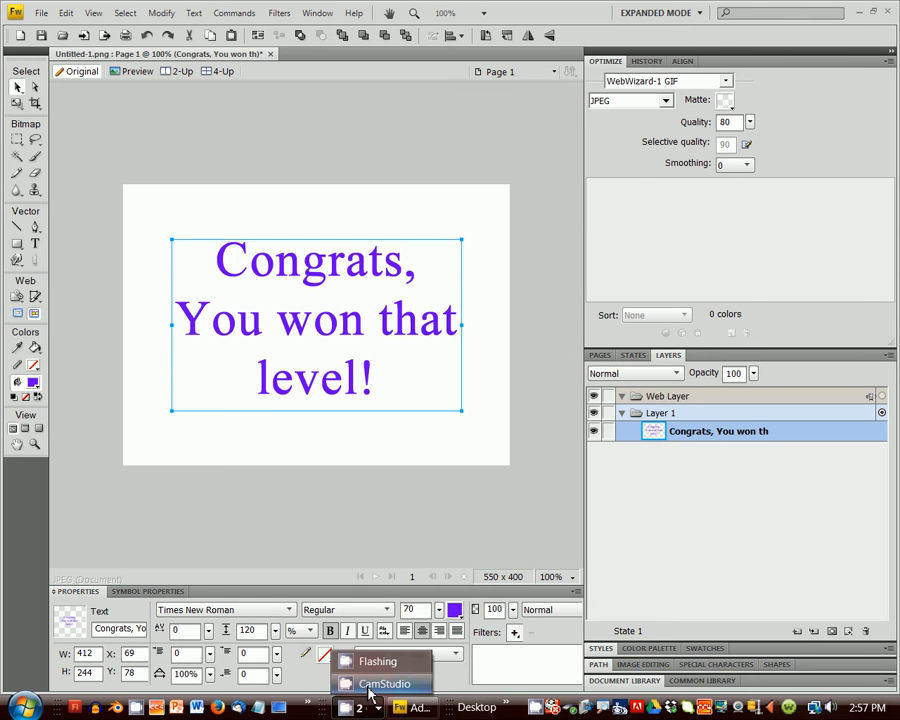
click(369, 686)
click(155, 207)
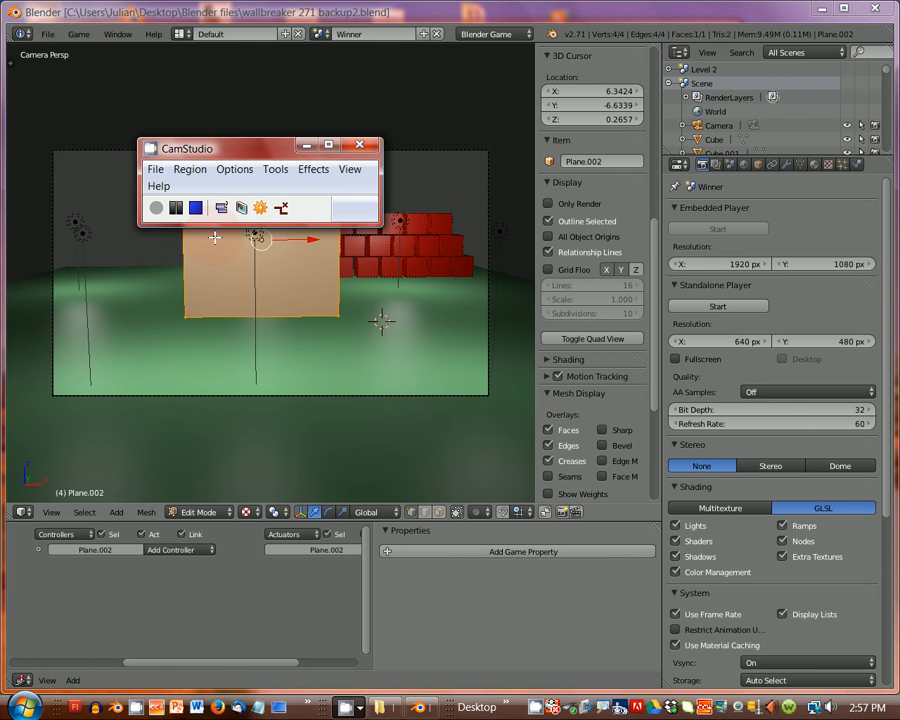
click(399, 327)
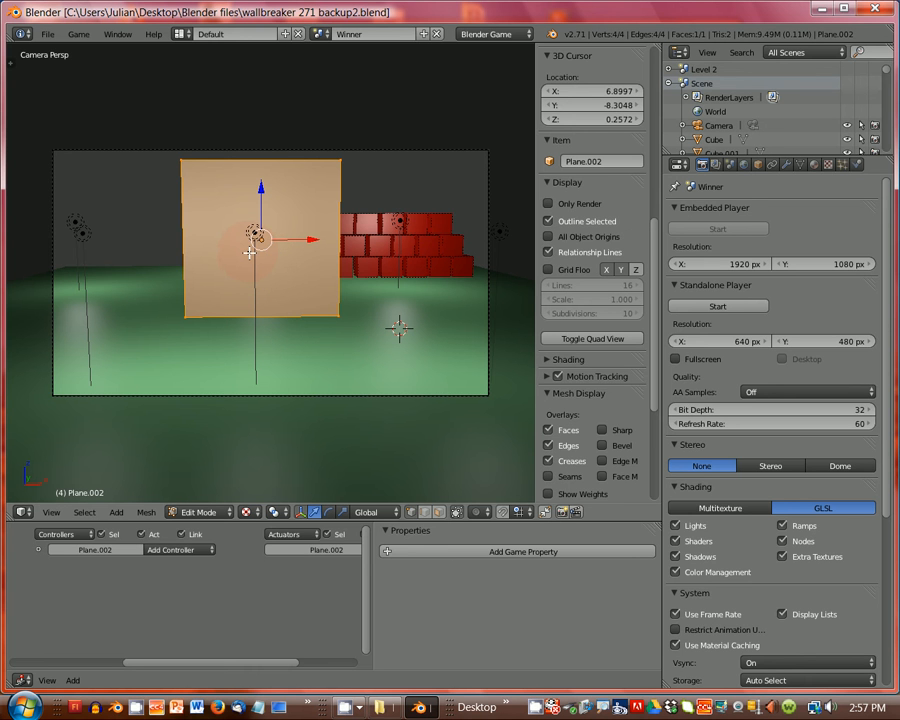
click(229, 513)
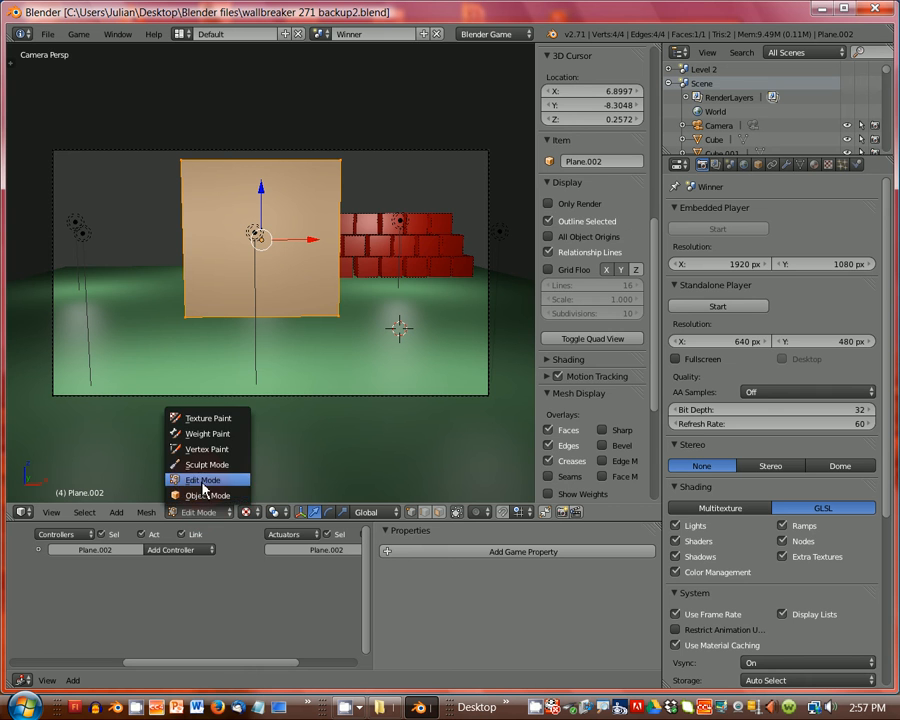
click(207, 480)
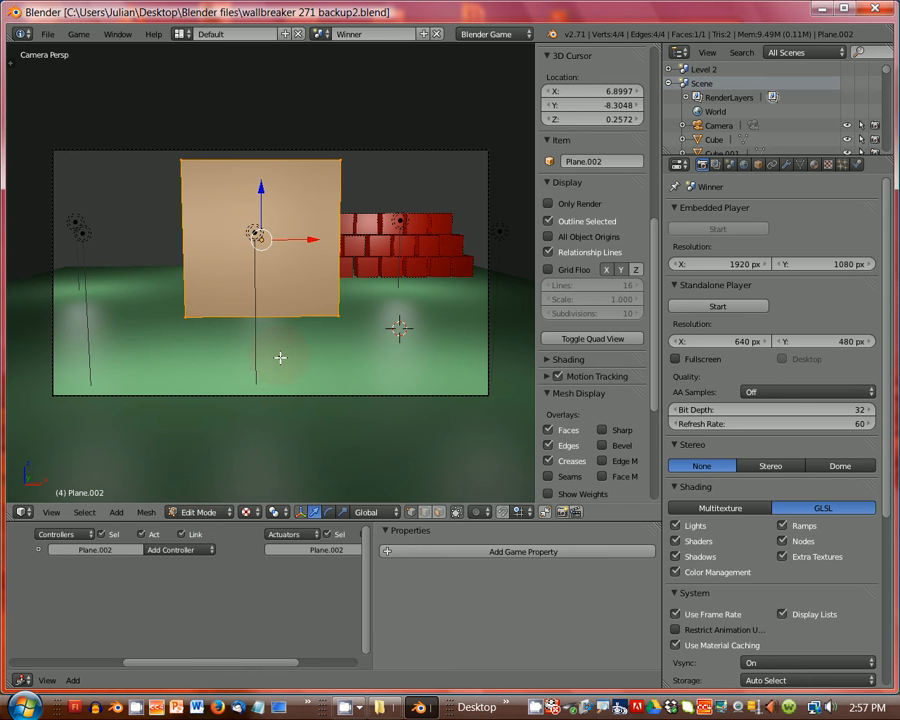
key(u)
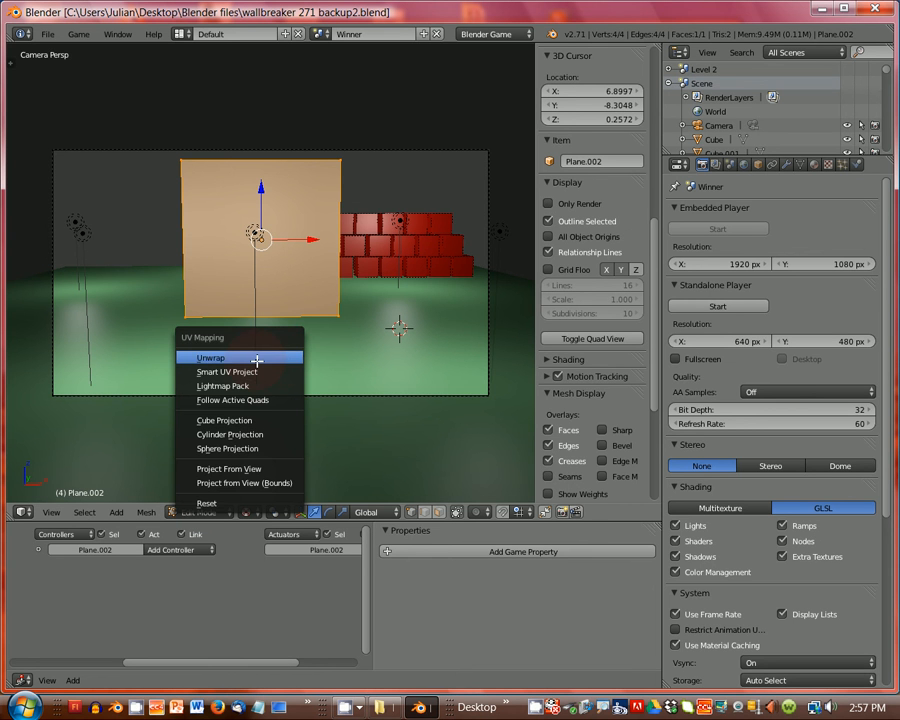
click(257, 358)
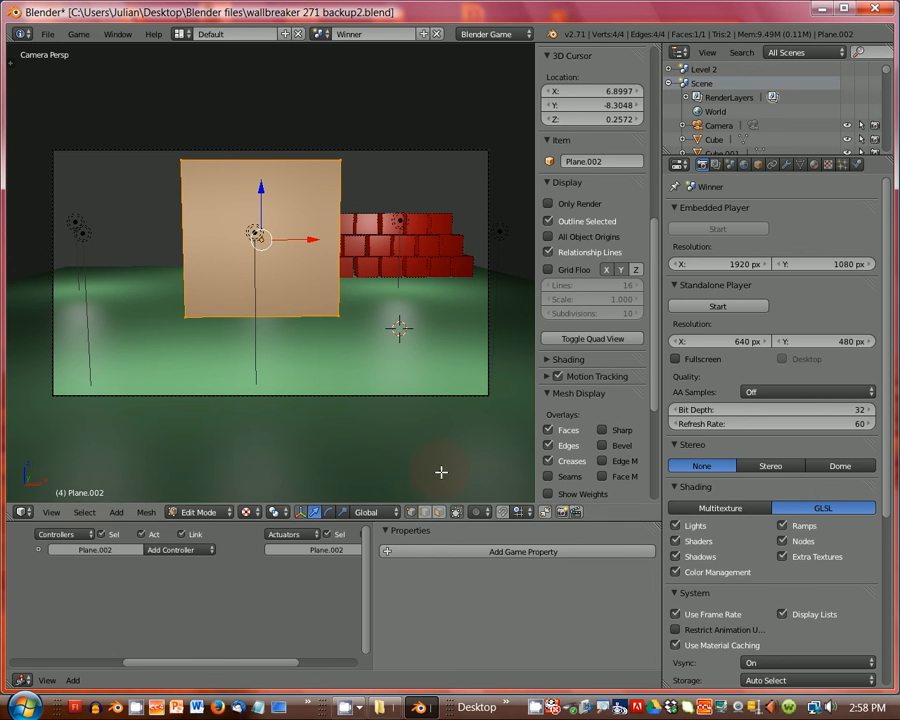
Change the Properties editor area into a UV/Image Editor showing the plane's unwrapped face
click(684, 168)
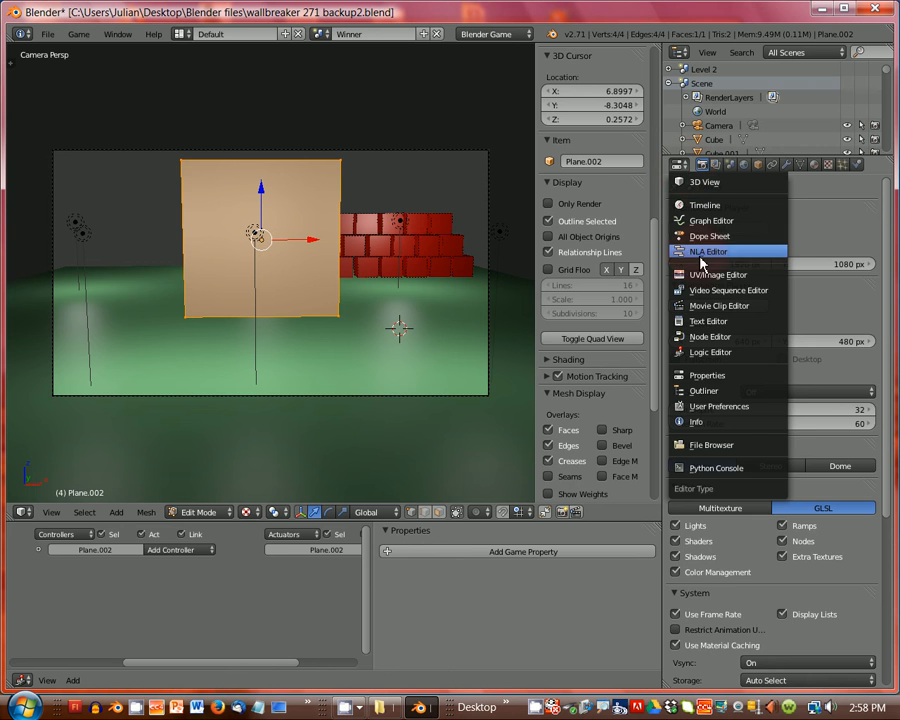
click(716, 283)
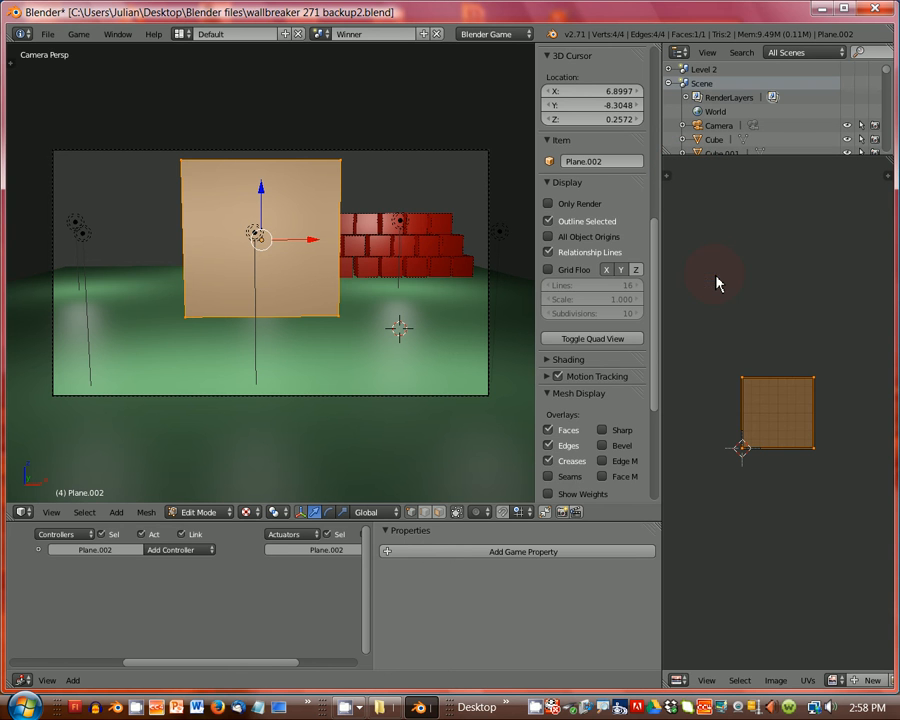
scroll(800, 555, up, 4)
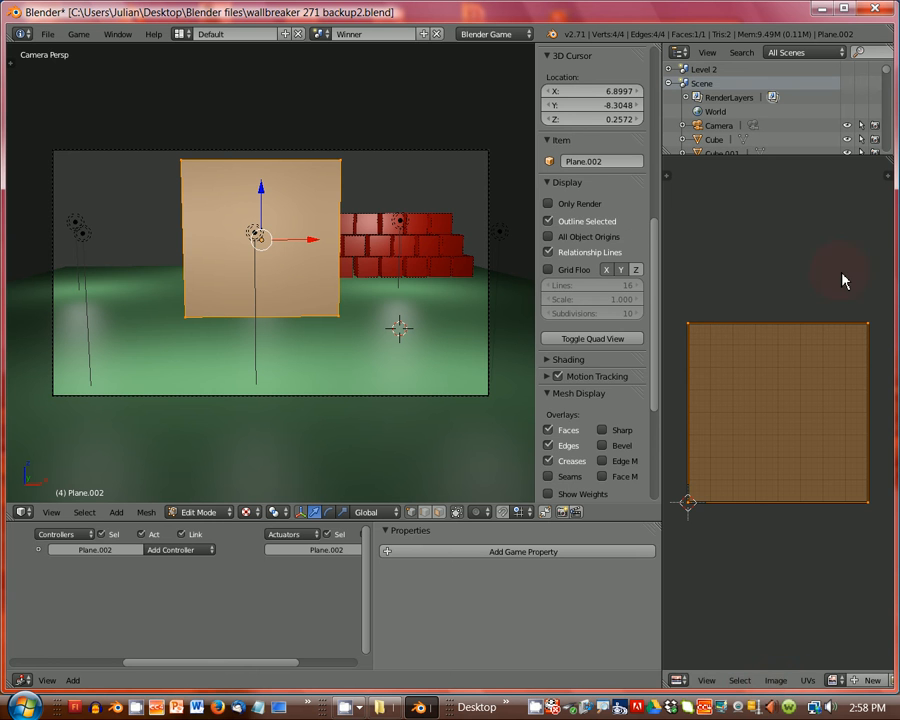
Open Winner2.jpg from the Desktop as the image for the plane's unwrapped face
click(779, 684)
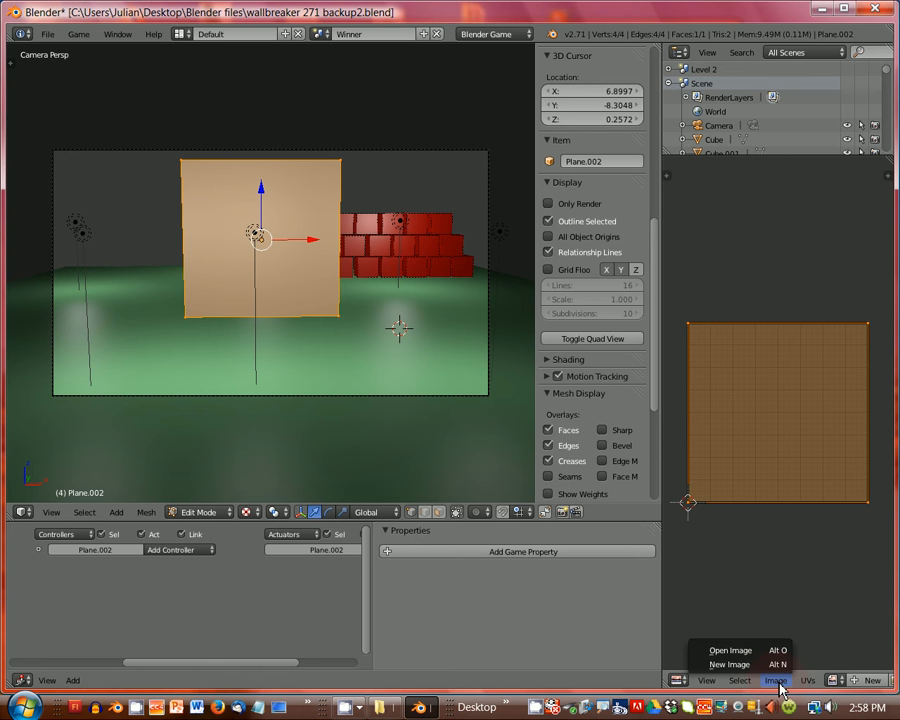
click(729, 652)
click(46, 192)
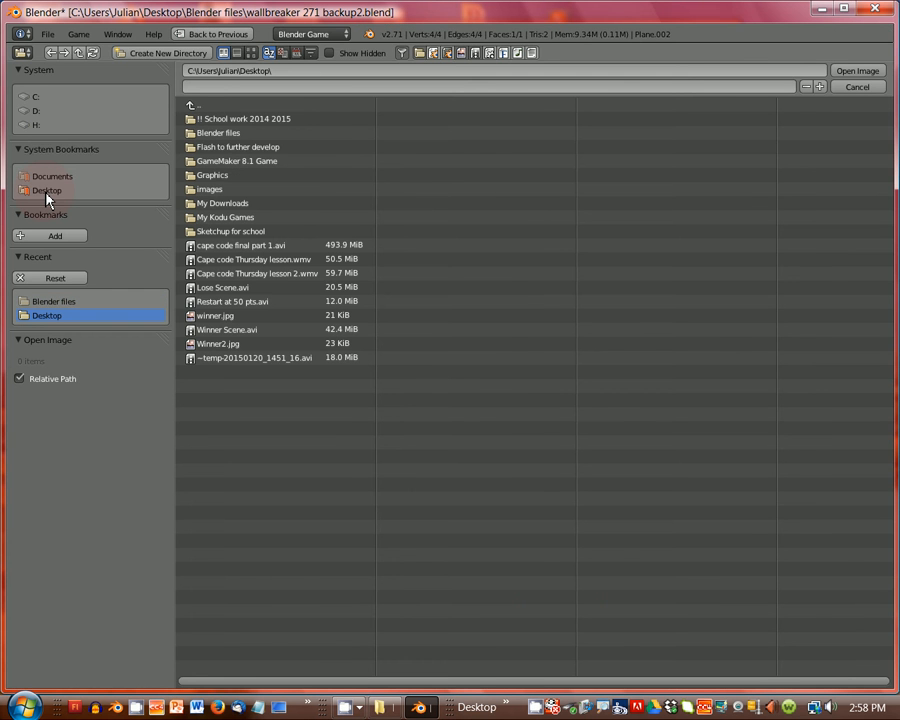
double_click(210, 343)
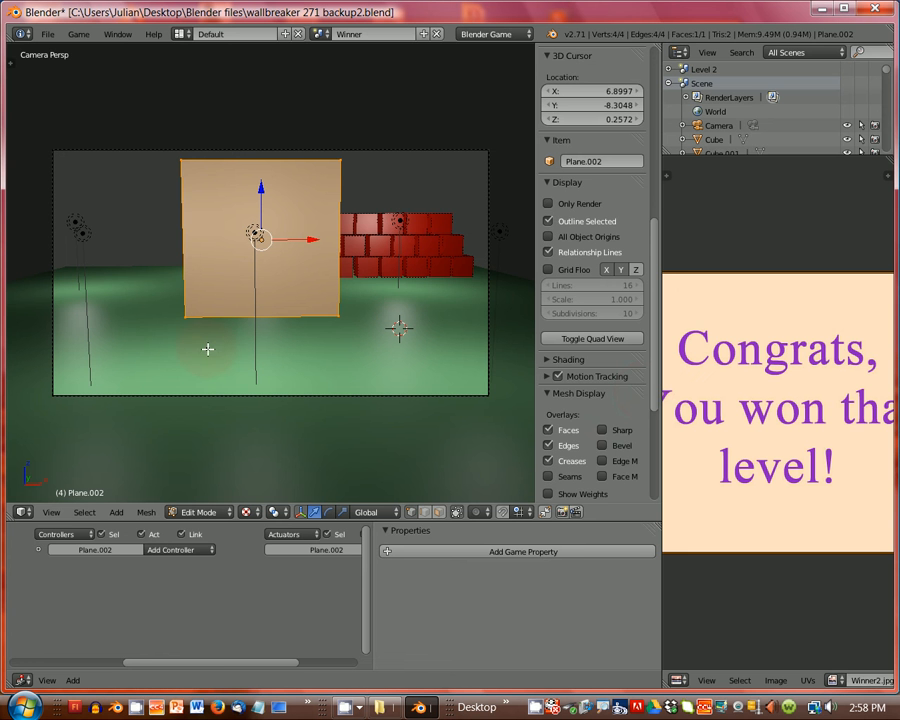
scroll(707, 417, down, 4)
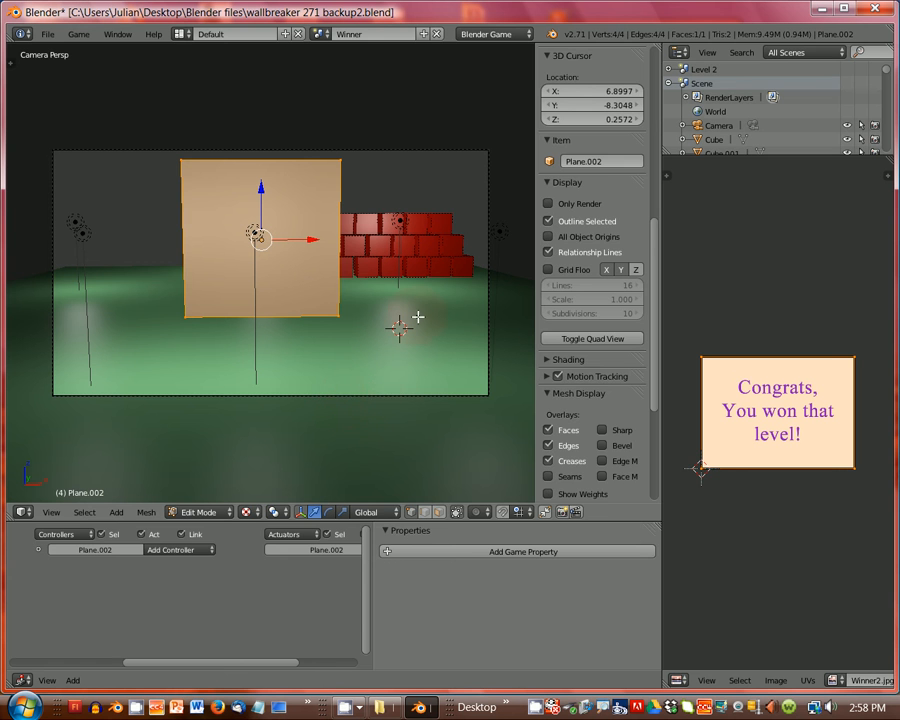
Return the plane to Object Mode and run the game briefly to preview the congratulations panel
key(Tab)
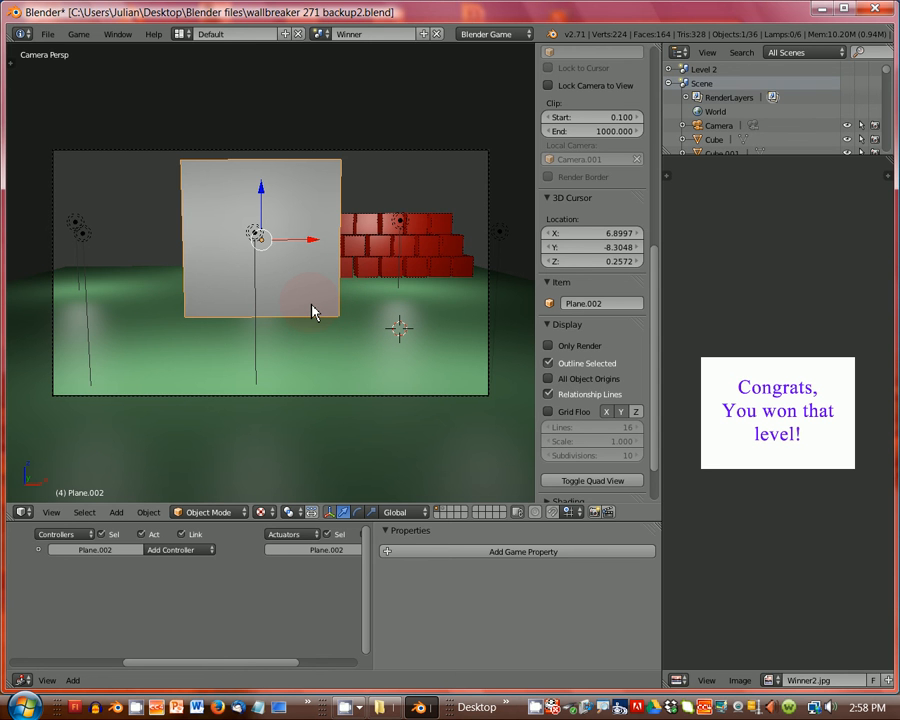
key(p)
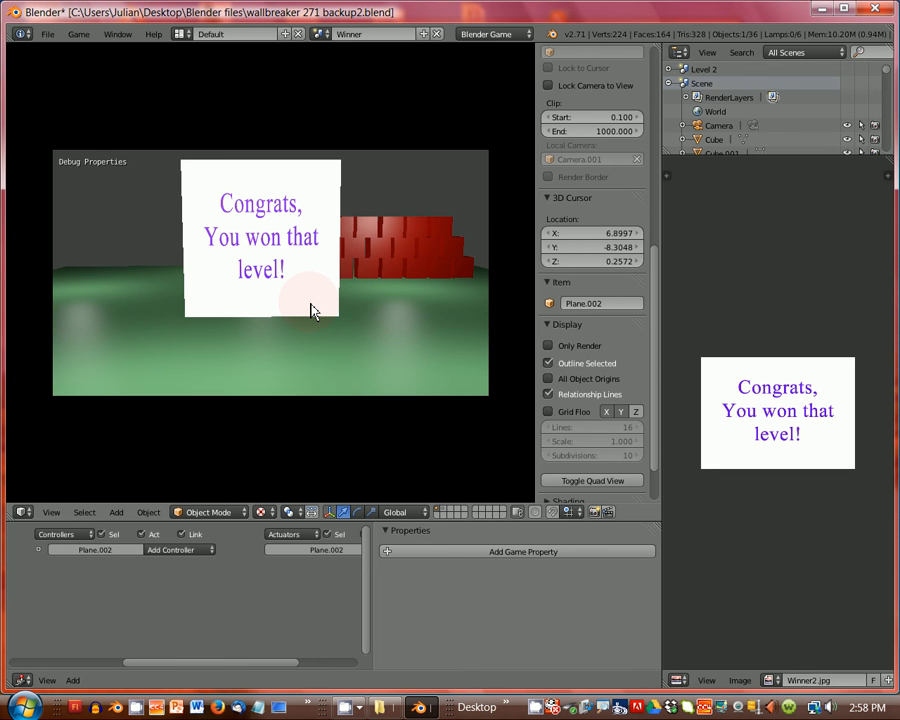
key(Escape)
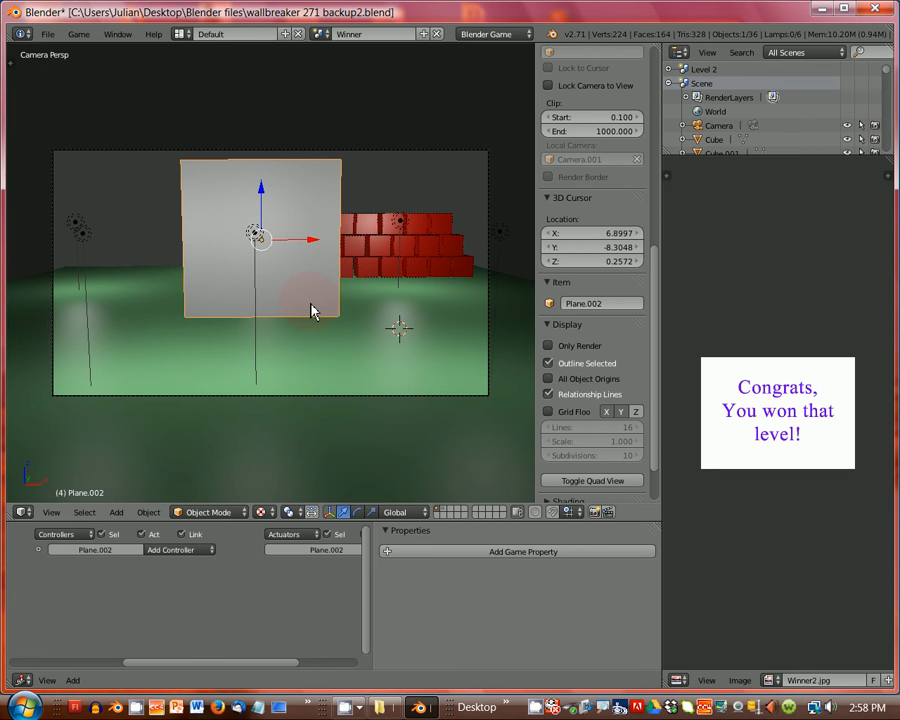
Save the changes to the current wallbreaker 271 backup2.blend file
click(48, 36)
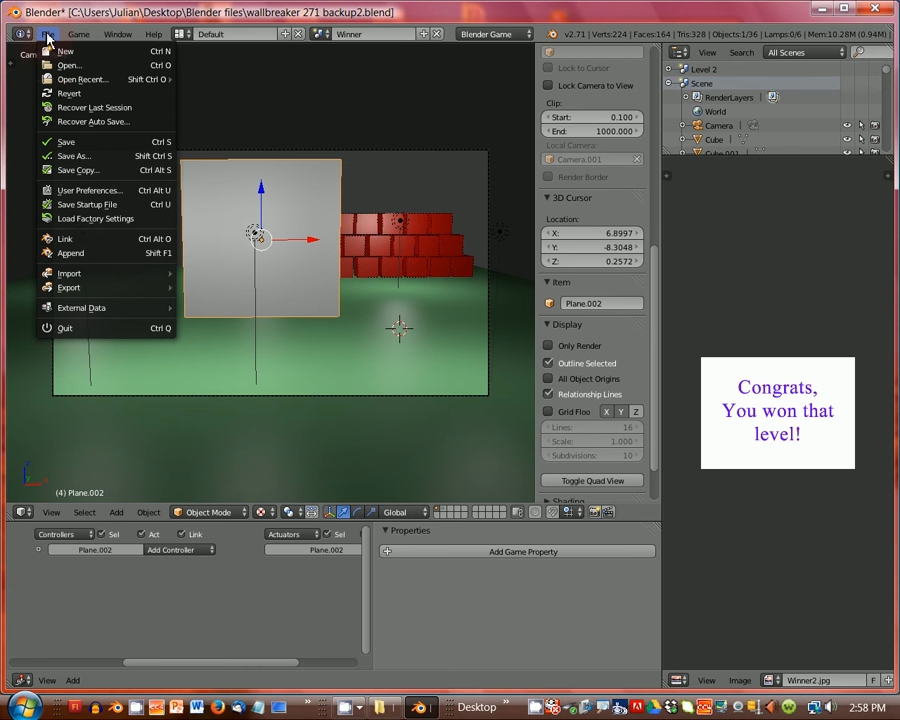
mouse_move(77, 316)
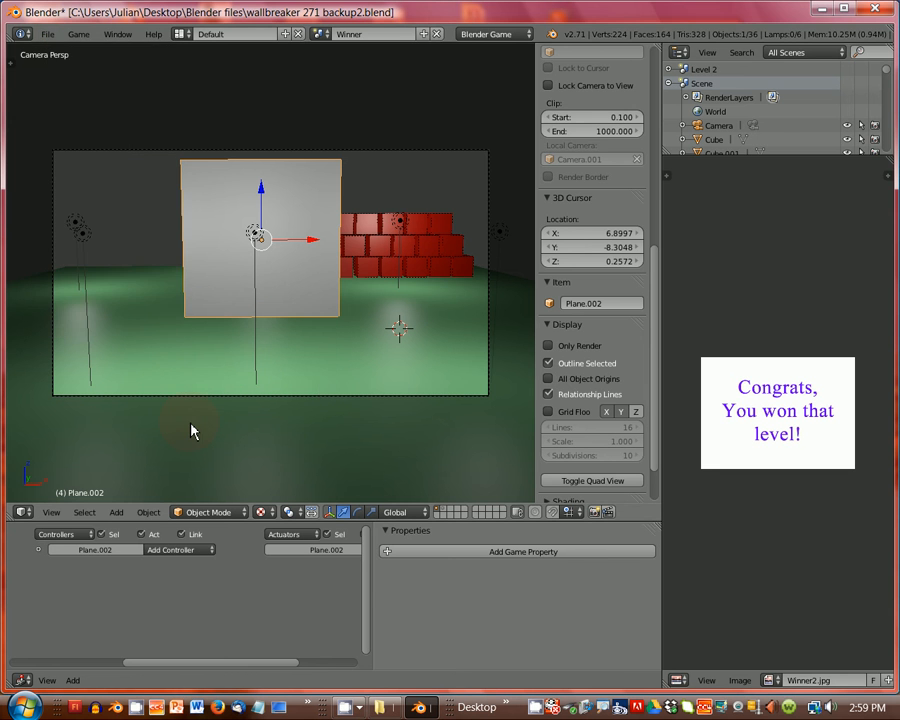
click(47, 34)
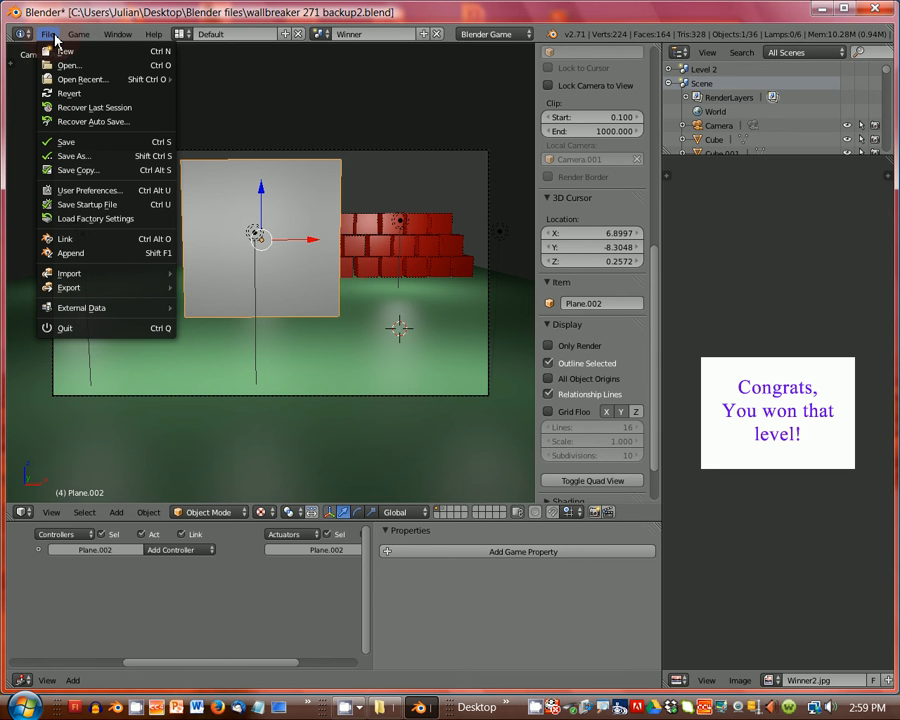
click(65, 142)
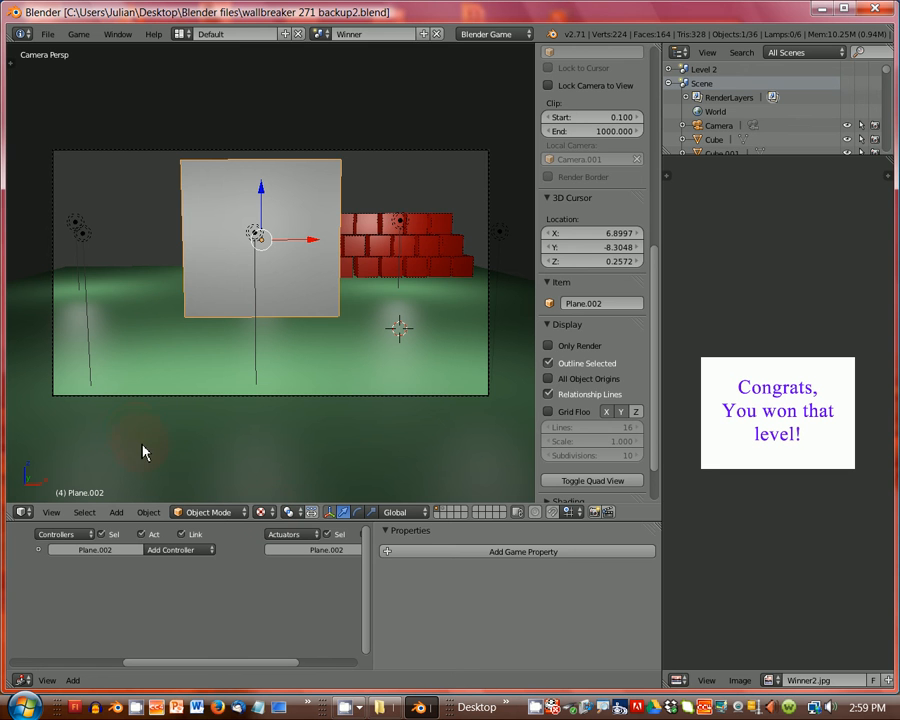
Switch to the scene named Scene, maximize the Logic Editor and set Empty_NewScore's Scene actuator mode to Restart
click(322, 35)
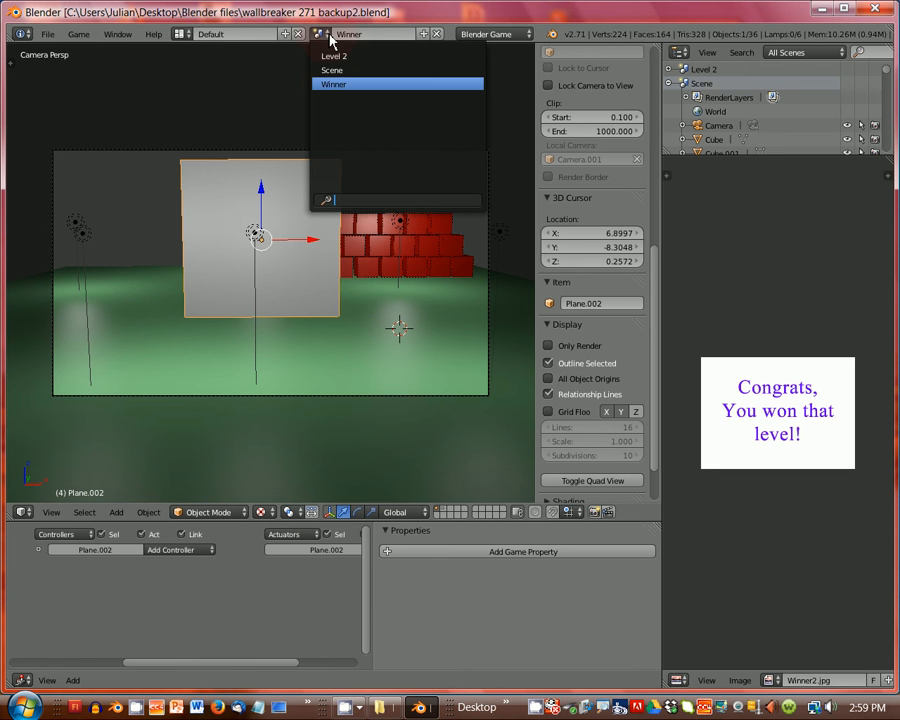
click(332, 70)
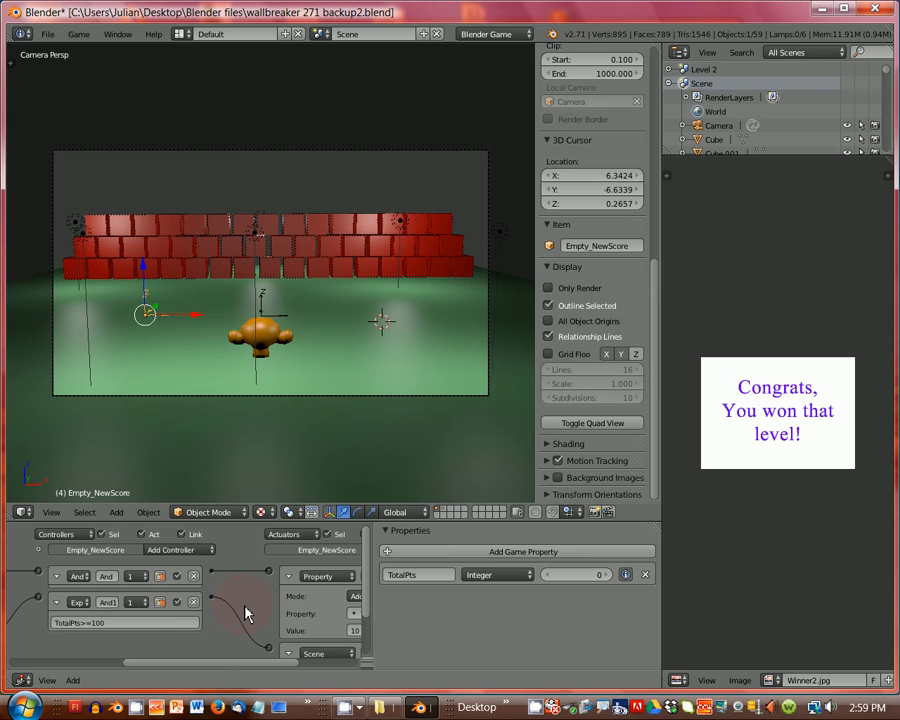
key(ctrl+Up)
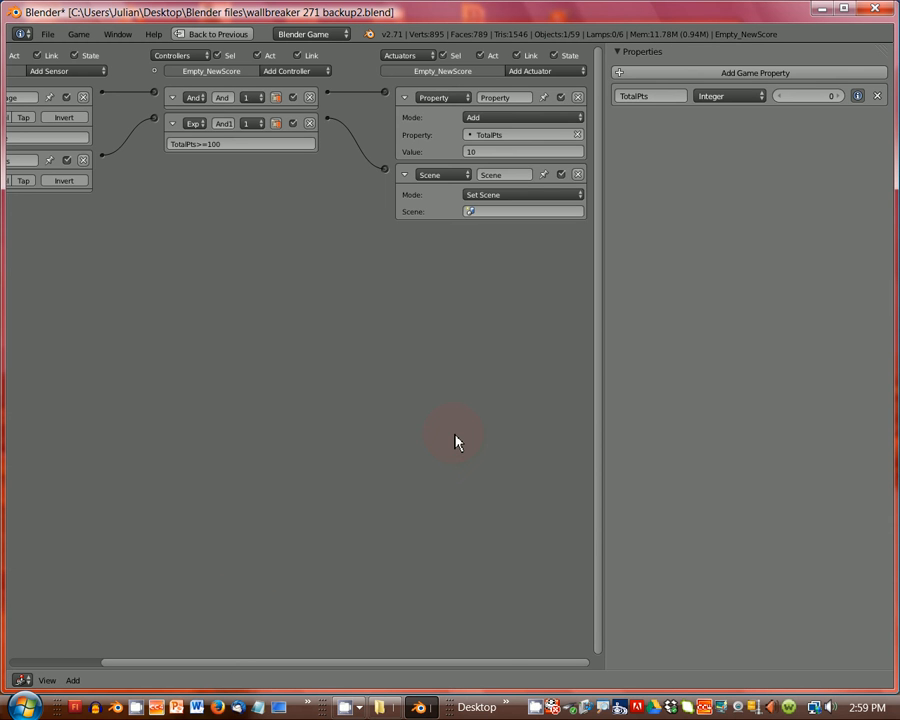
click(493, 198)
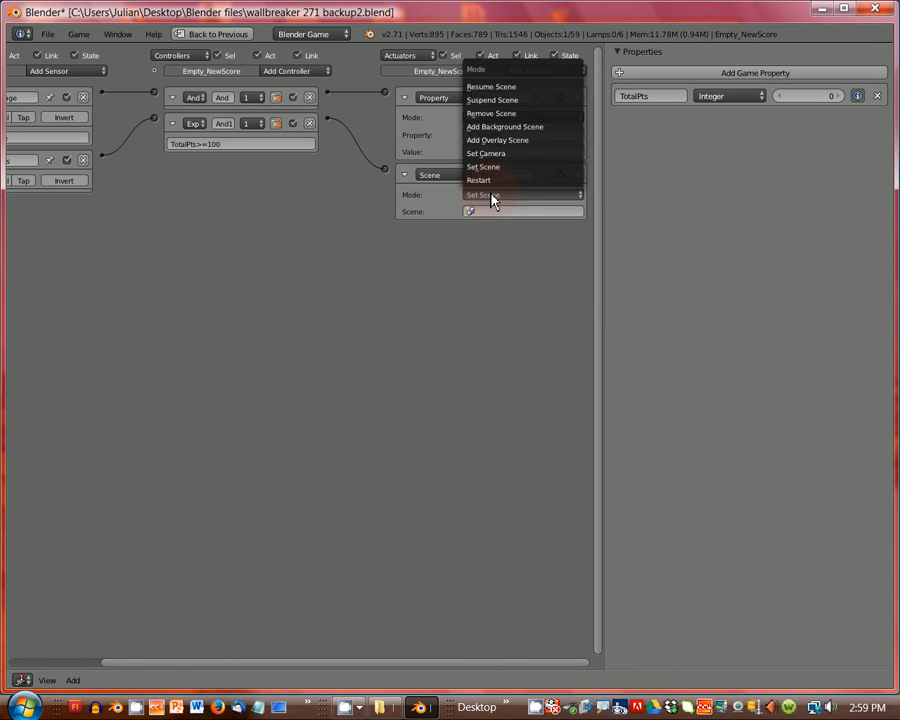
click(484, 181)
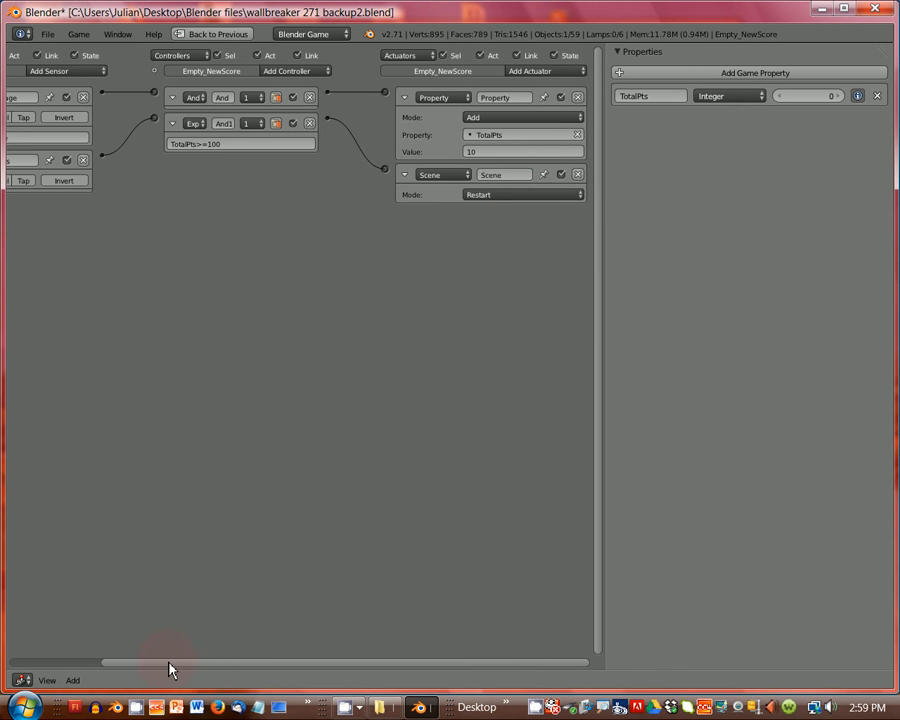
Set Empty_NewScore's Scene actuator to Set Scene mode with Winner as the target scene, and restore the multi-editor layout
drag(169, 663, 59, 661)
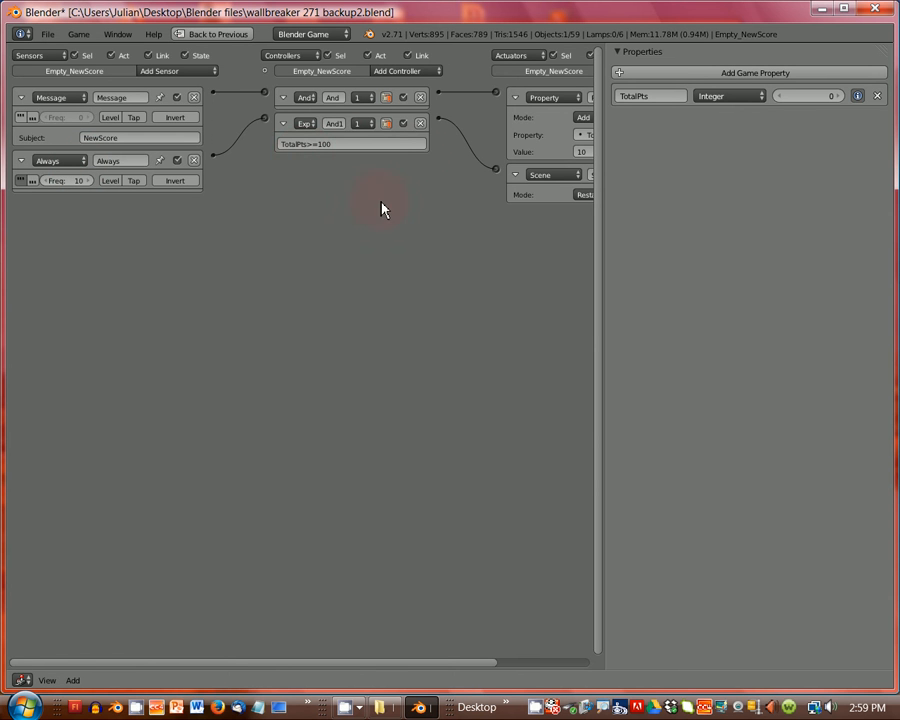
drag(335, 664, 528, 668)
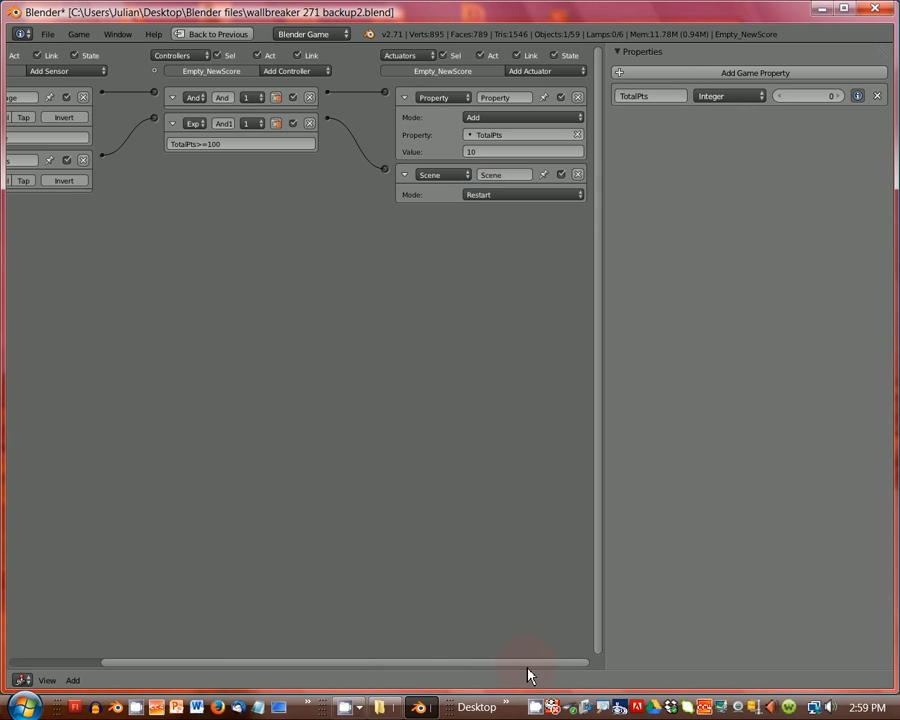
click(497, 198)
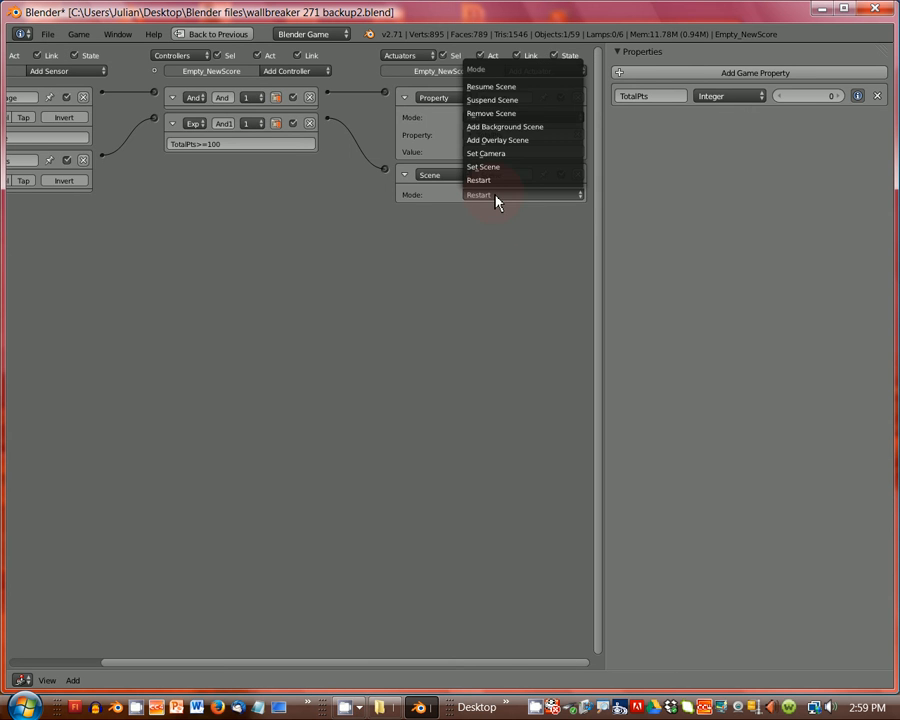
click(494, 170)
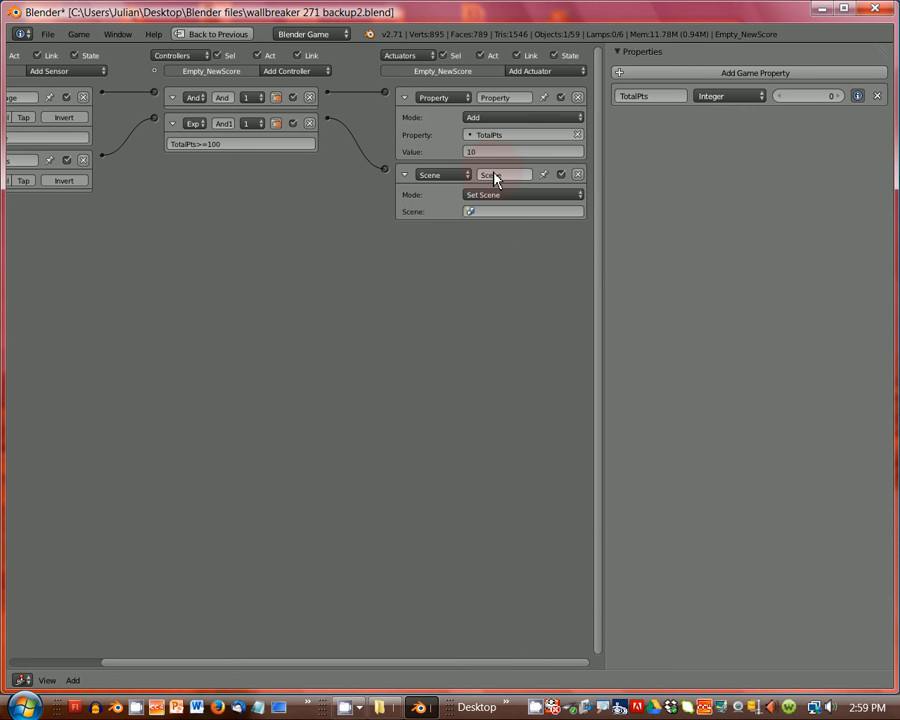
click(470, 214)
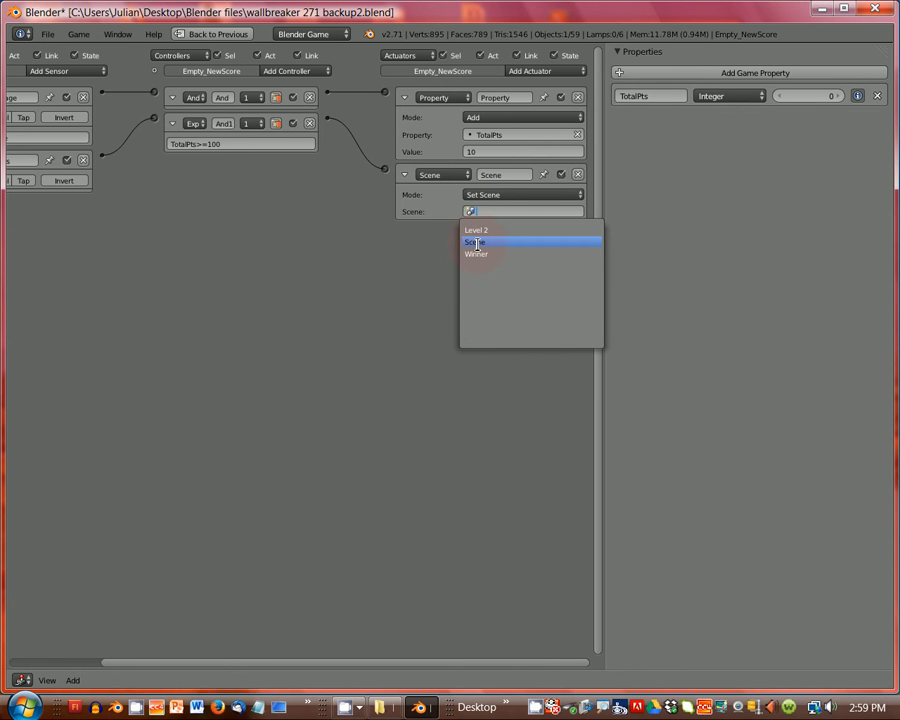
click(480, 256)
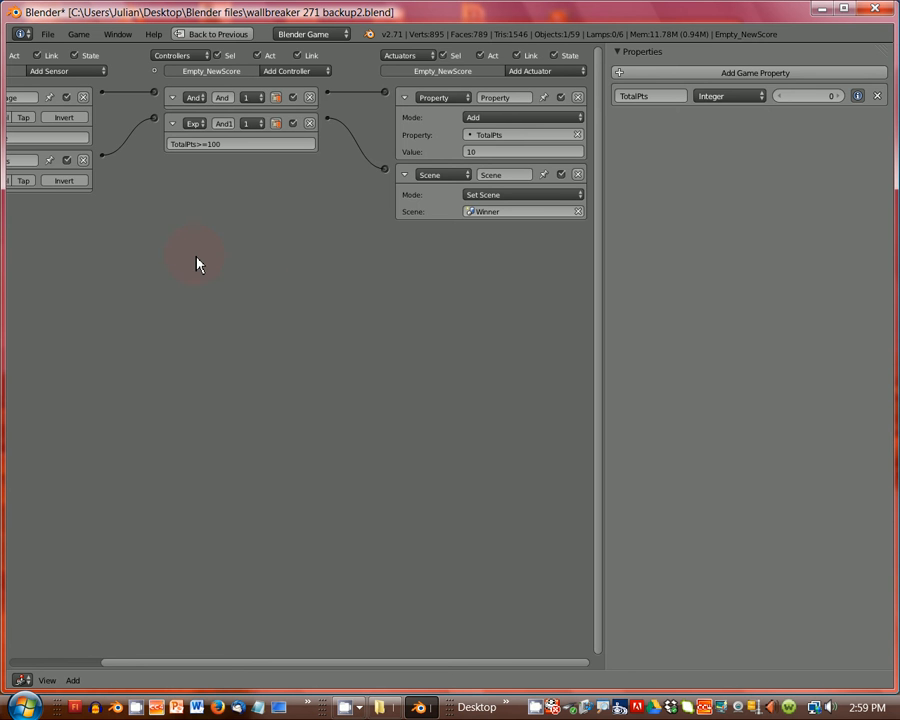
key(ctrl+Up)
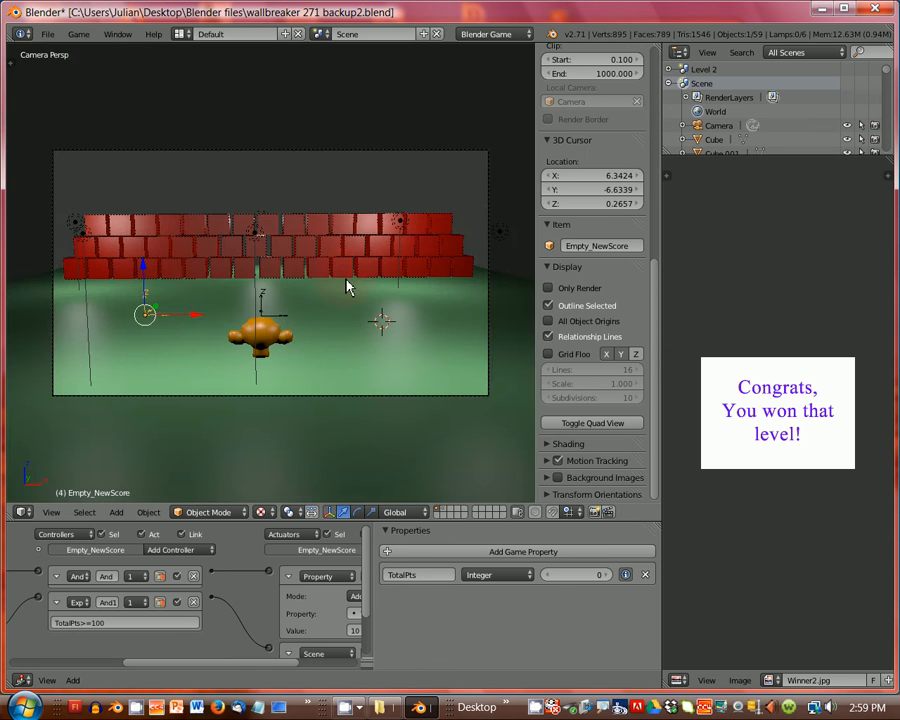
Maximize the 3D view, hide its properties sidebar and fit the camera frame to the view
scroll(346, 287, up, 3)
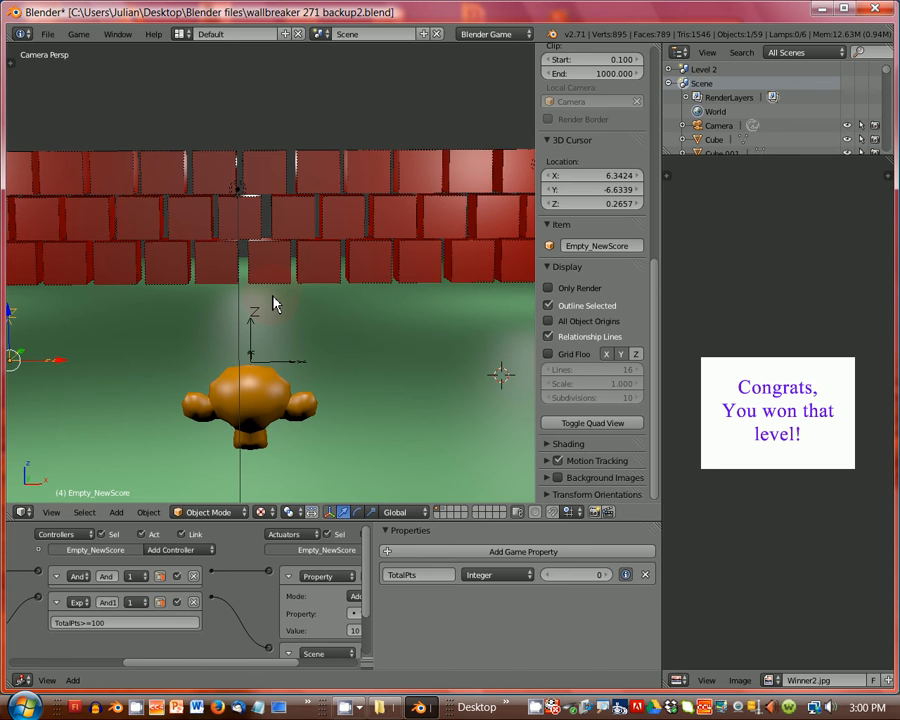
scroll(275, 305, down, 1)
key(ctrl+Up)
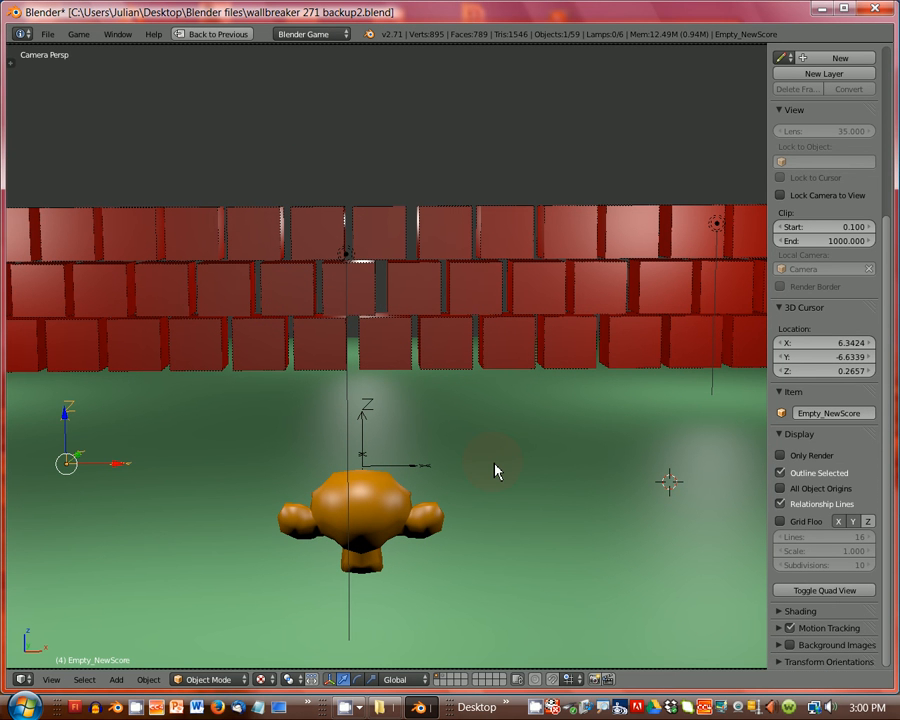
key(n)
key(Home)
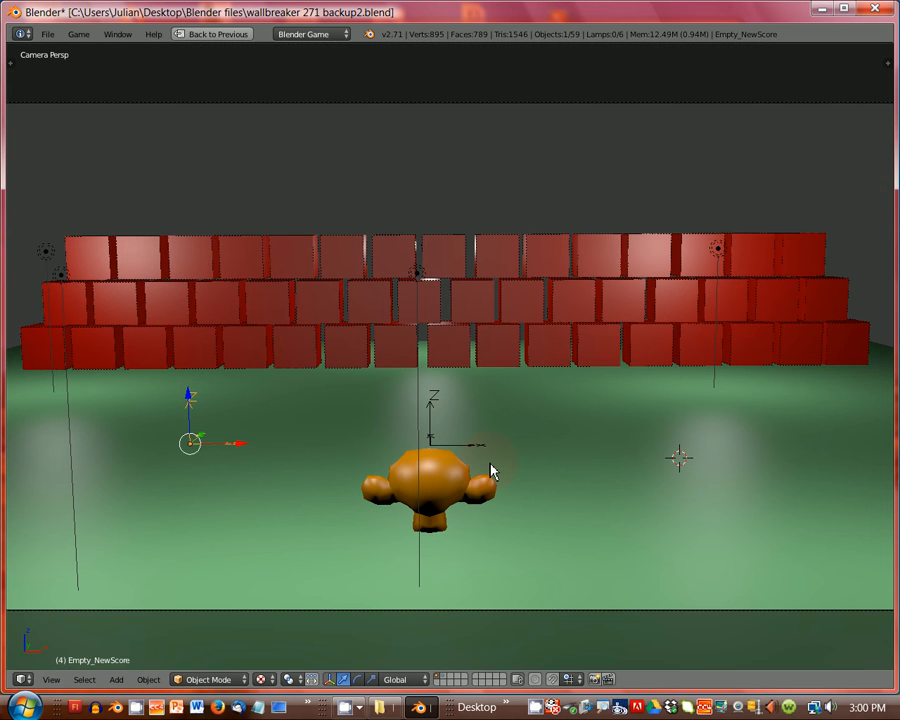
Play the game, turning the monkey and shooting the wall until the Winner scene loads; end the game and restore the multi-editor layout
key(p)
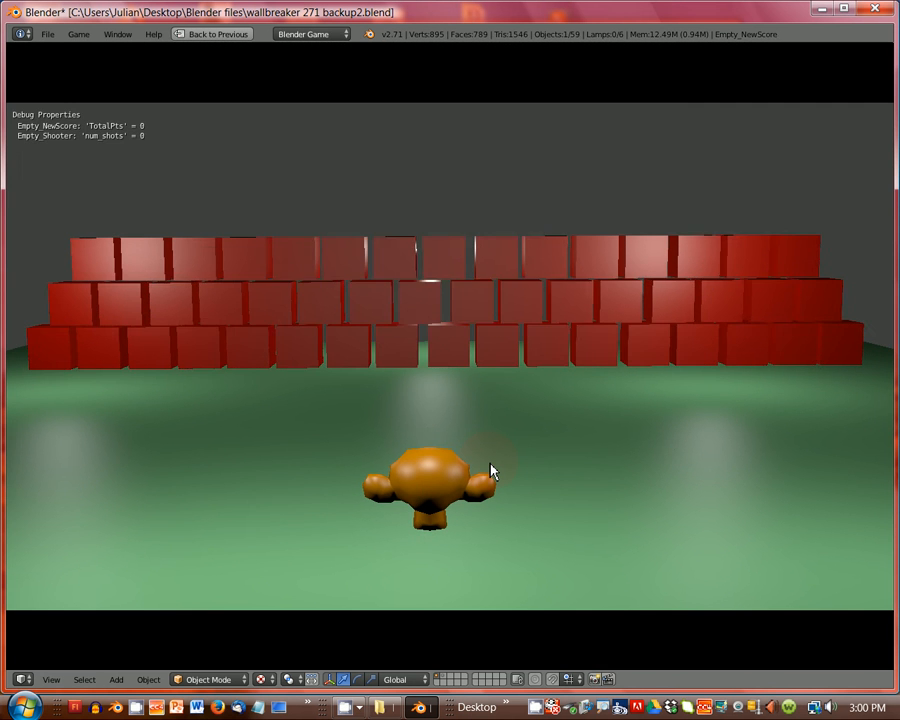
key(space)
key(space)
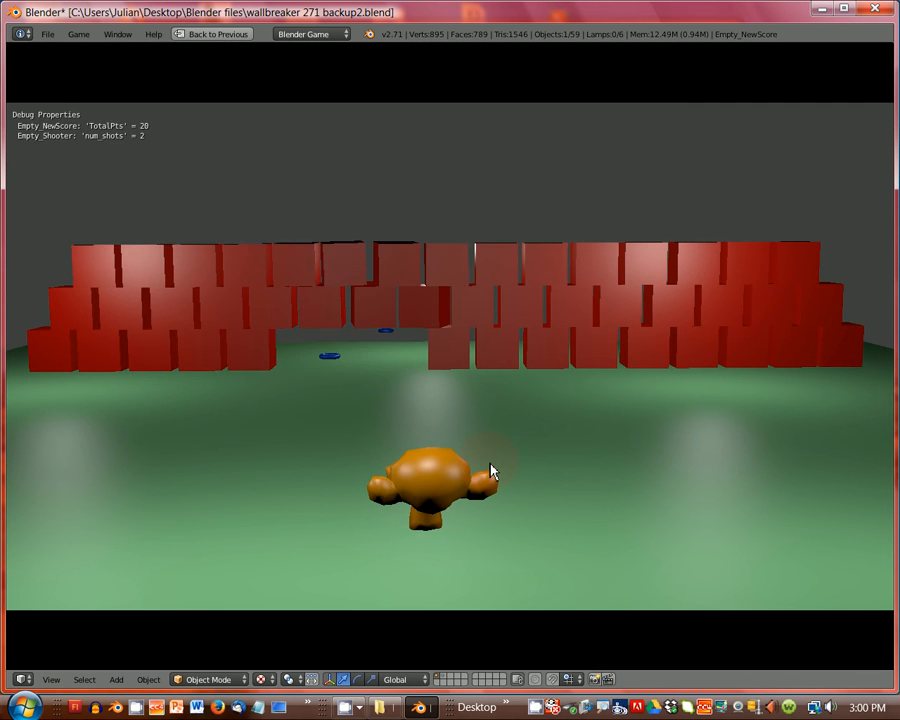
key(Left)
key(space)
key(Left)
key(space)
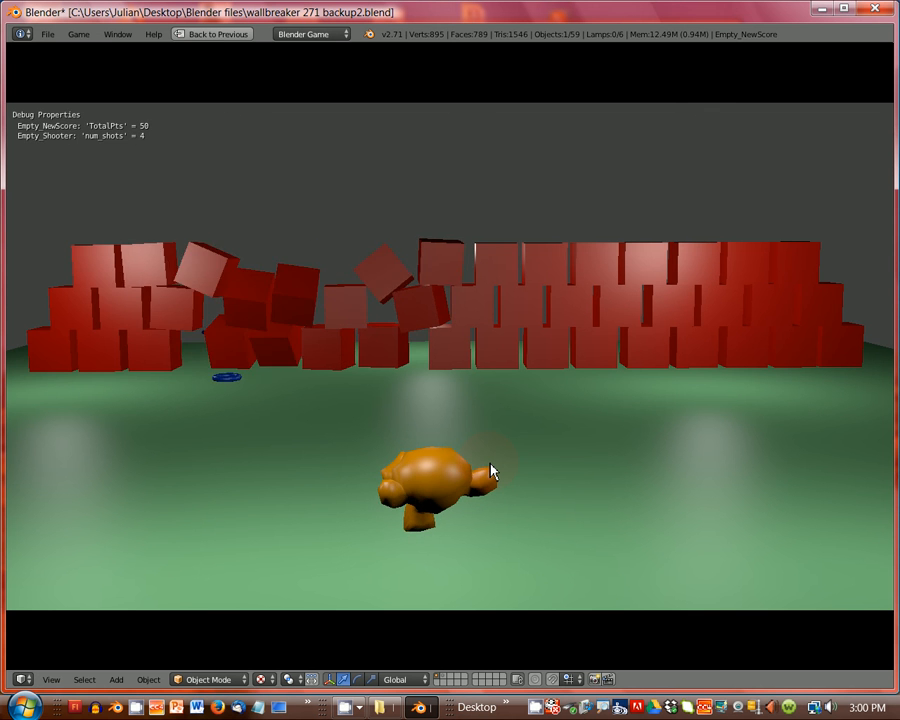
key(Right)
key(space)
key(Right)
key(space)
key(space)
key(space)
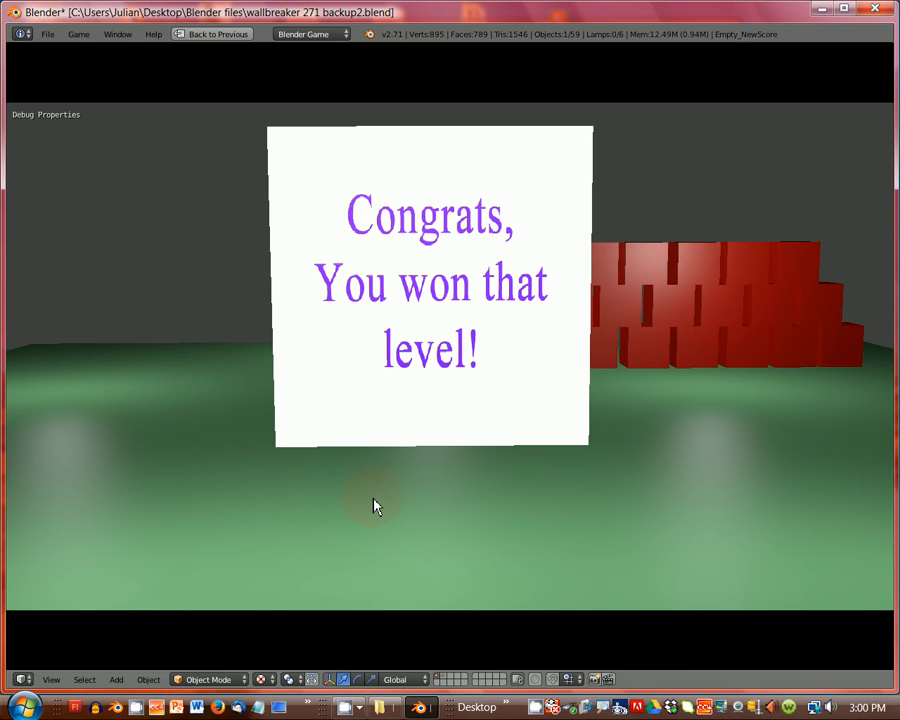
key(Escape)
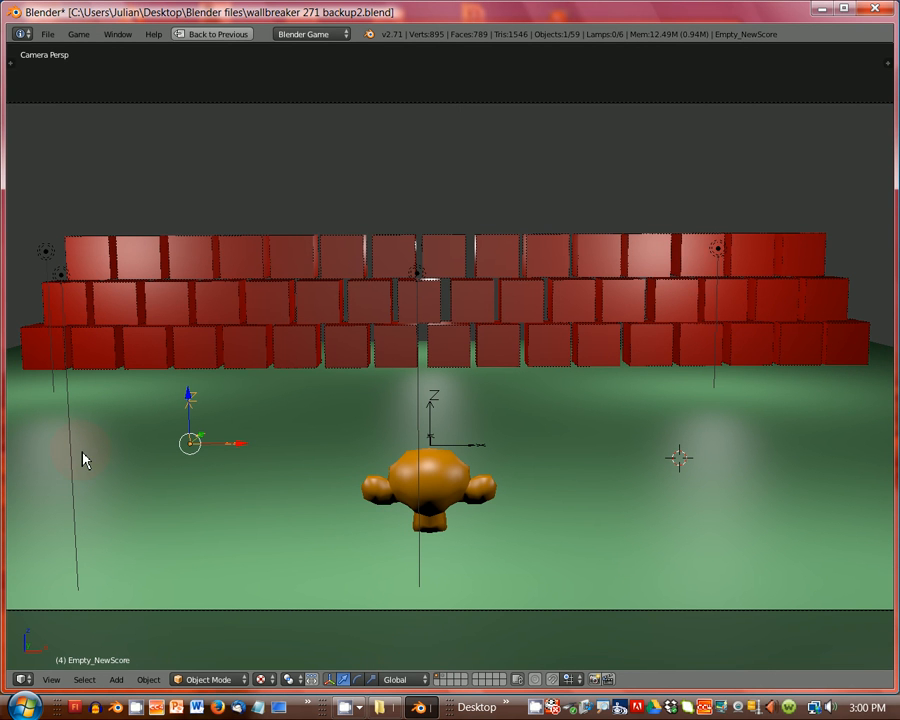
key(ctrl+Up)
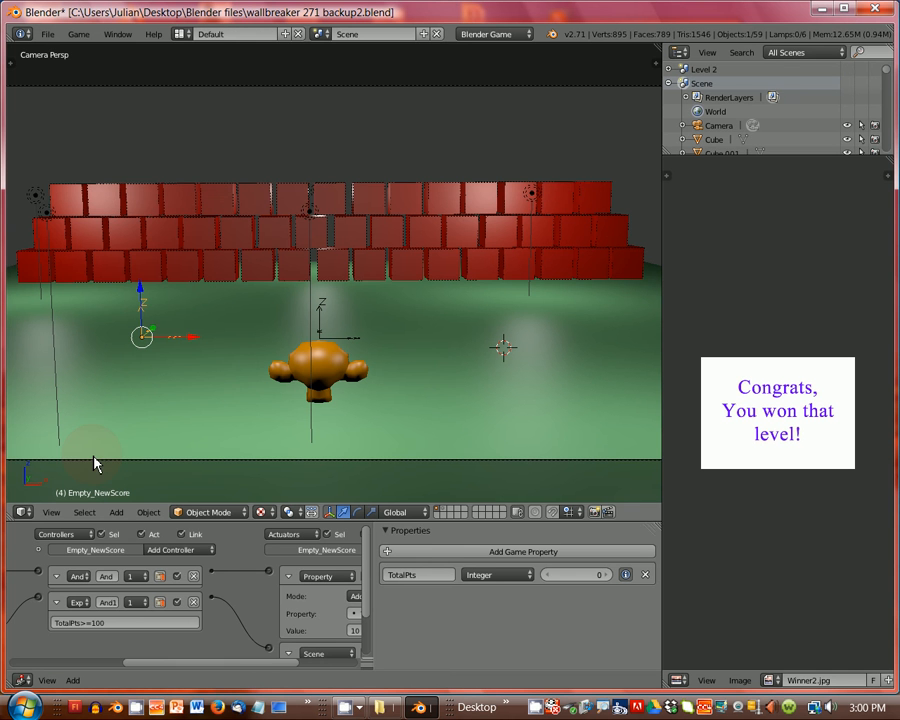
click(345, 707)
click(355, 684)
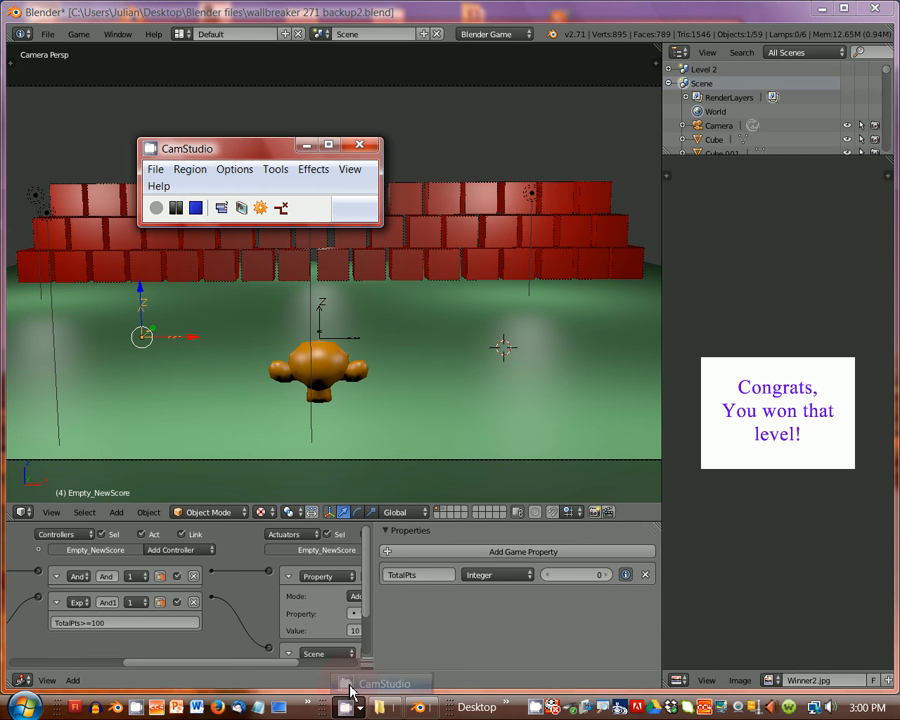